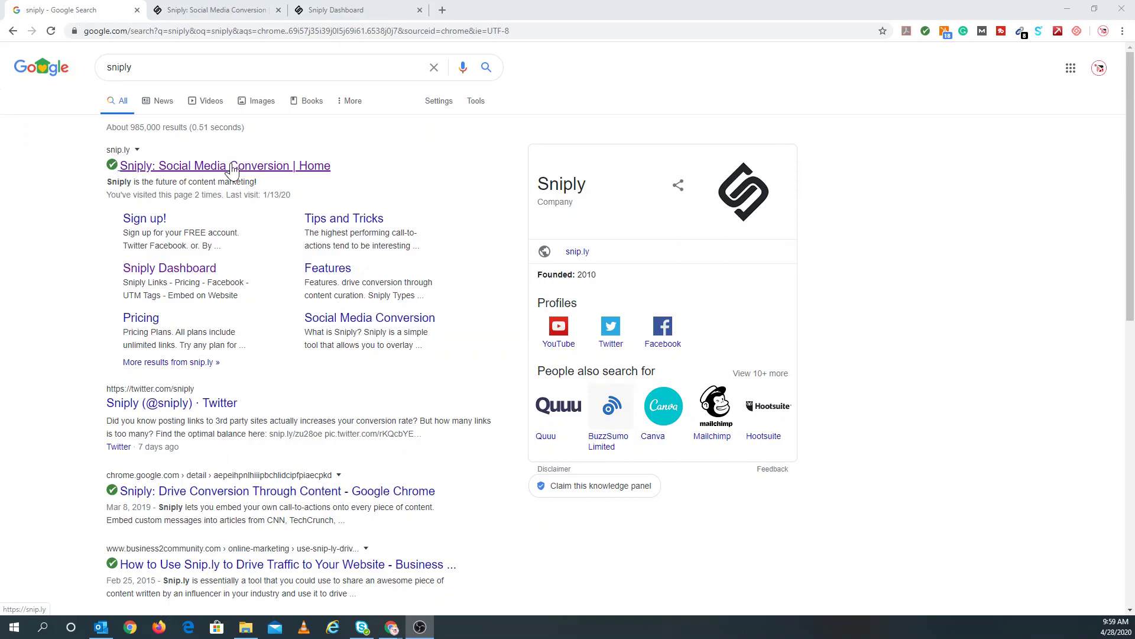
Look over the Sniply home page that is already open in the browser.
{"action": "left_click", "coordinate": [236, 8]}
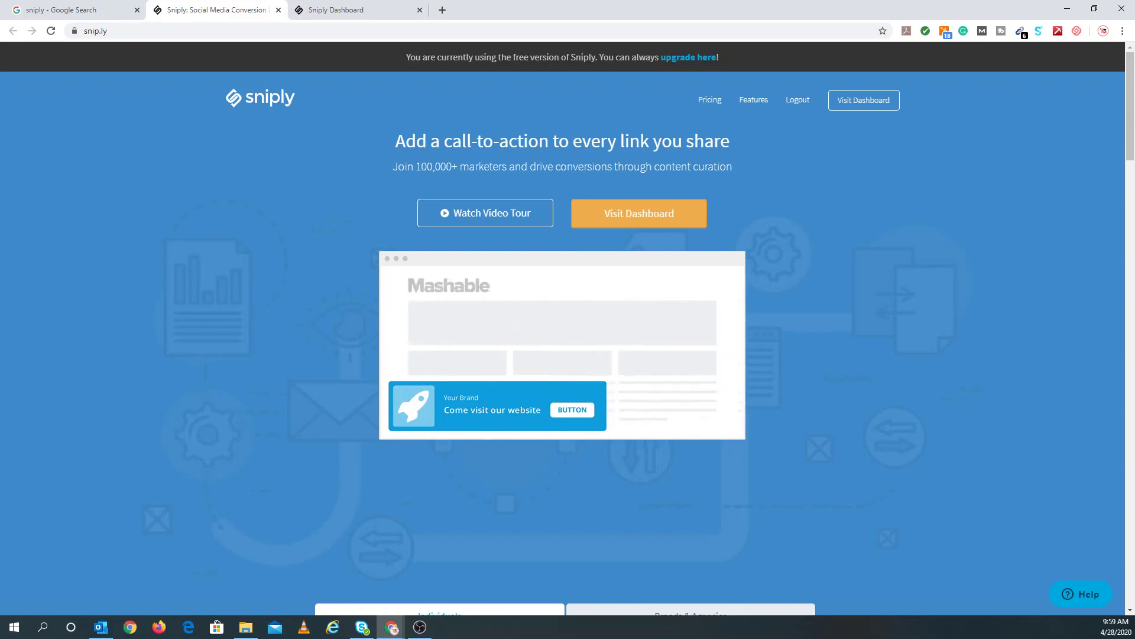
{"action": "scroll", "coordinate": [568, 214], "scroll_direction": "down", "scroll_amount": 2}
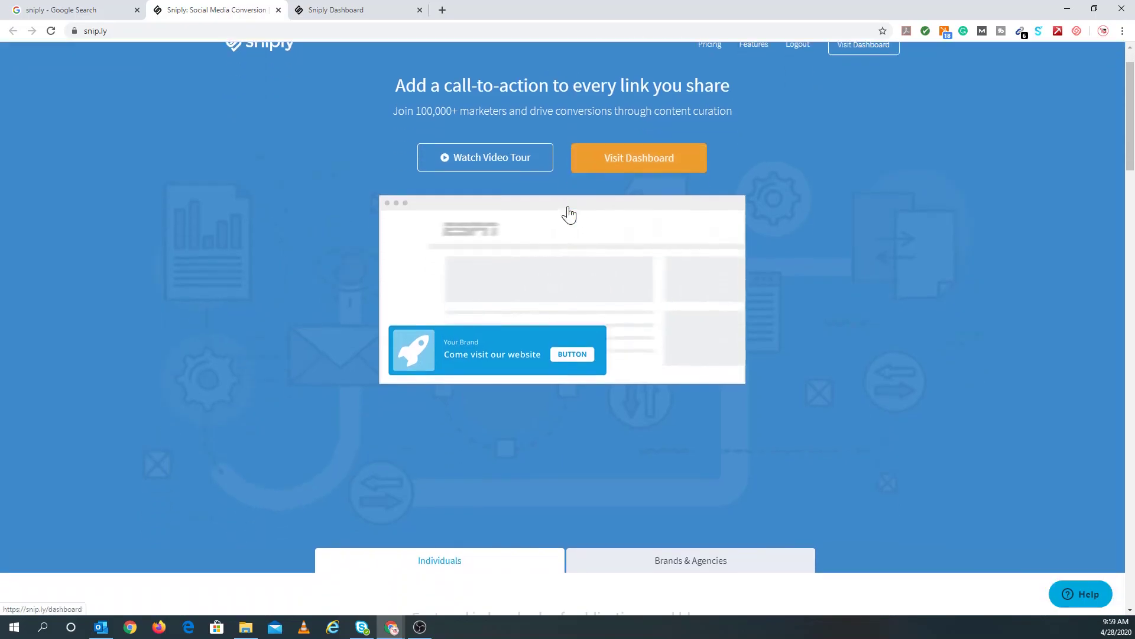
{"action": "scroll", "coordinate": [568, 218], "scroll_direction": "up", "scroll_amount": 2}
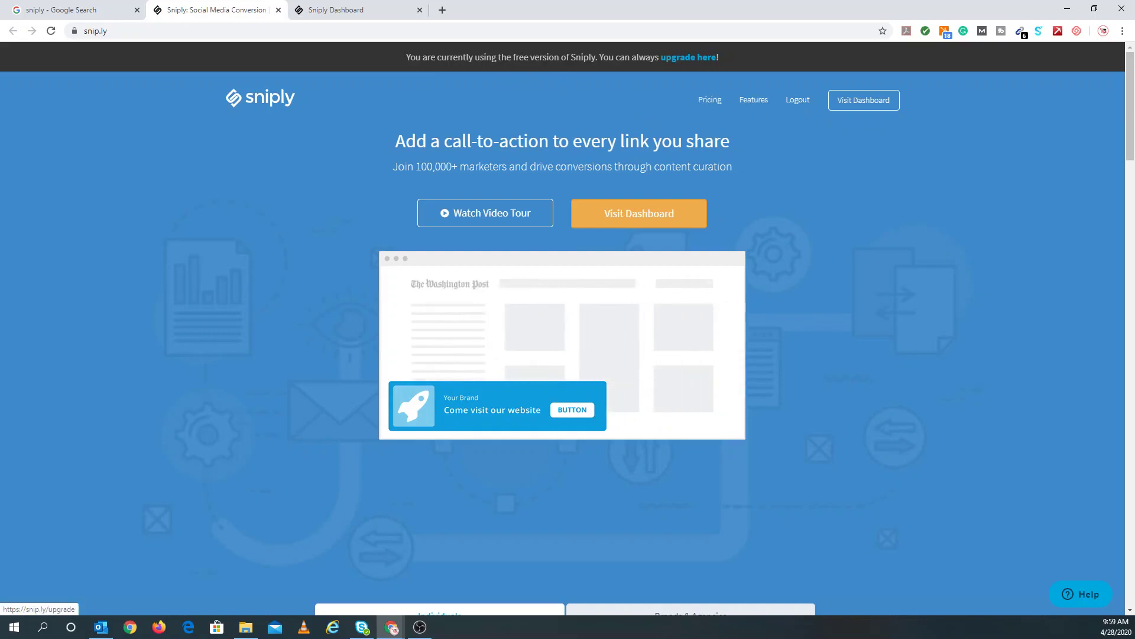
Switch to the Sniply dashboard and review its 30-day overview, featured integrations and list of call-to-actions.
{"action": "left_click", "coordinate": [295, 8]}
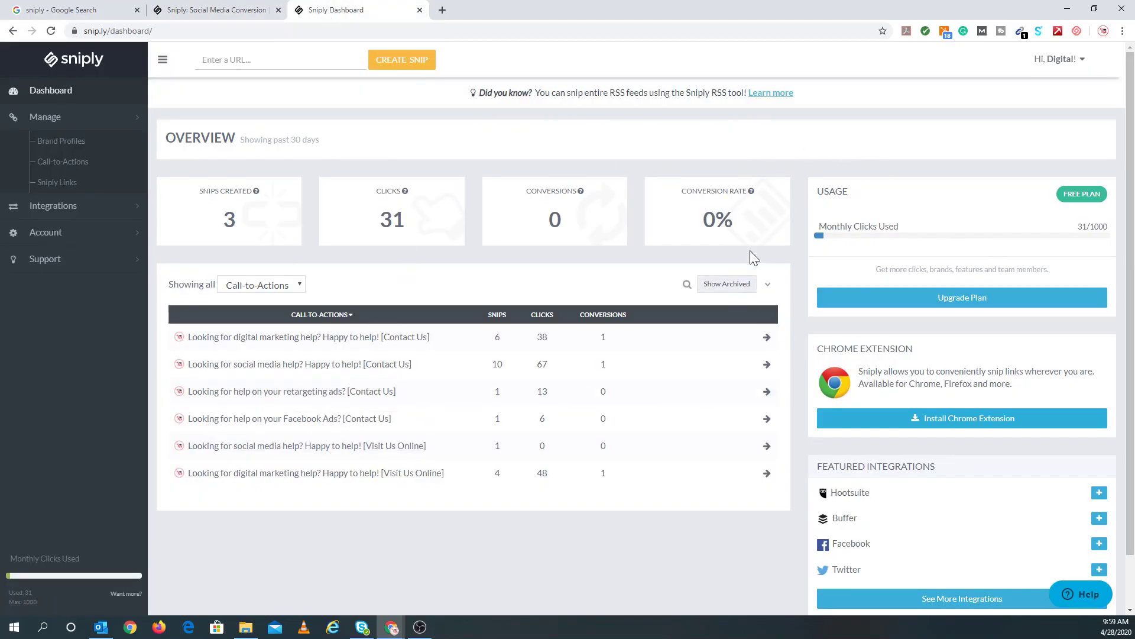
{"action": "scroll", "coordinate": [769, 235], "scroll_direction": "down", "scroll_amount": 1}
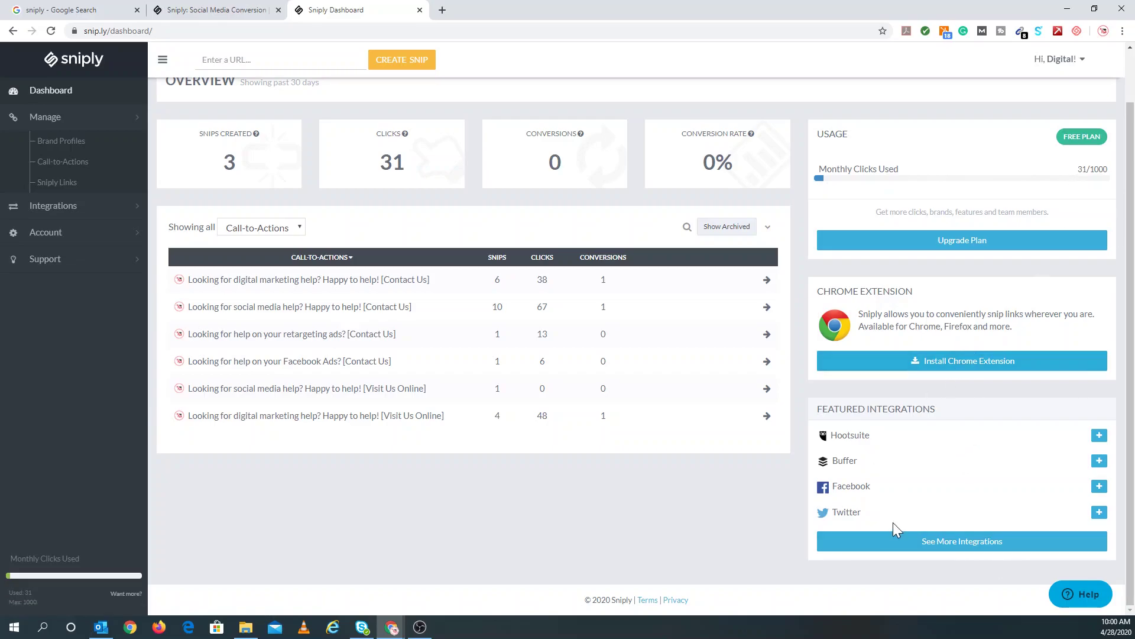
{"action": "scroll", "coordinate": [482, 262], "scroll_direction": "up", "scroll_amount": 1}
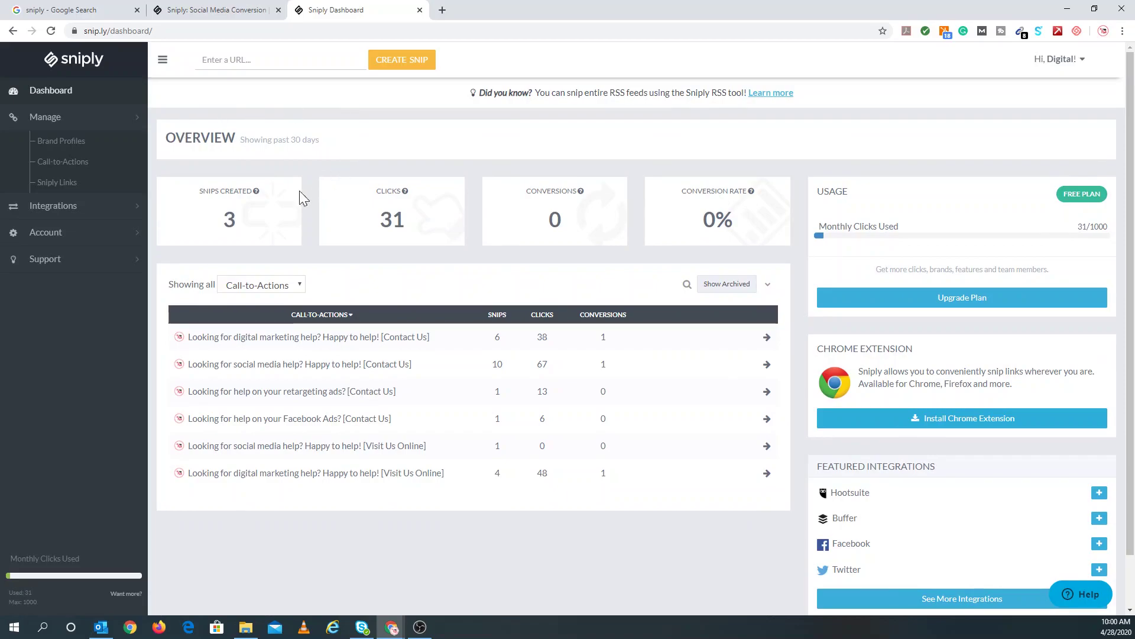
{"action": "mouse_move", "coordinate": [255, 192]}
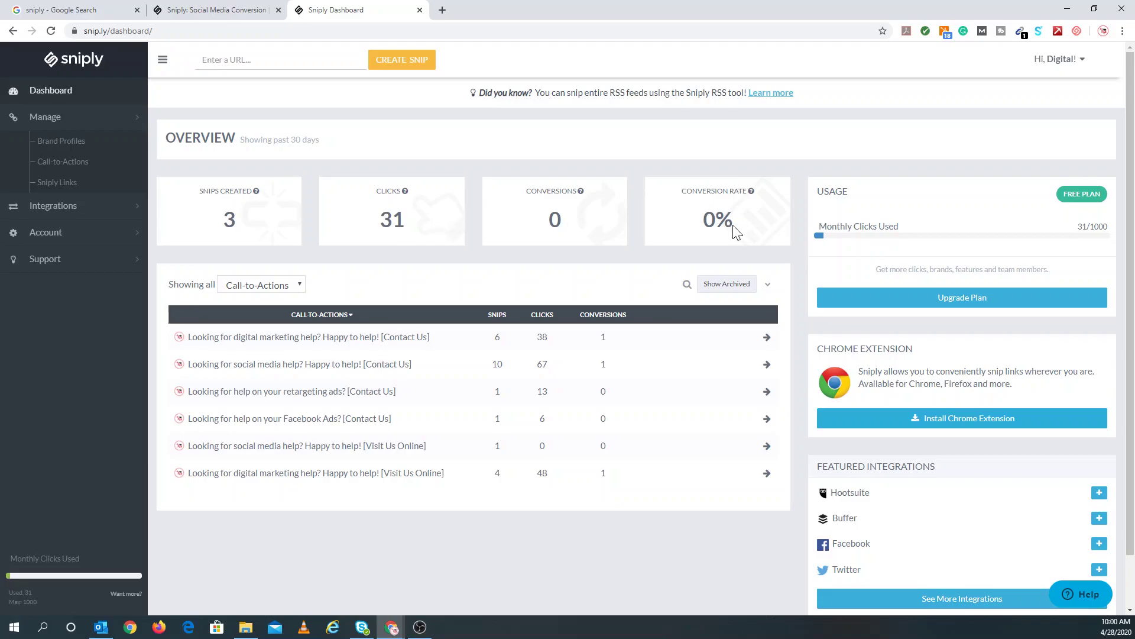
{"action": "scroll", "coordinate": [674, 236], "scroll_direction": "down", "scroll_amount": 1}
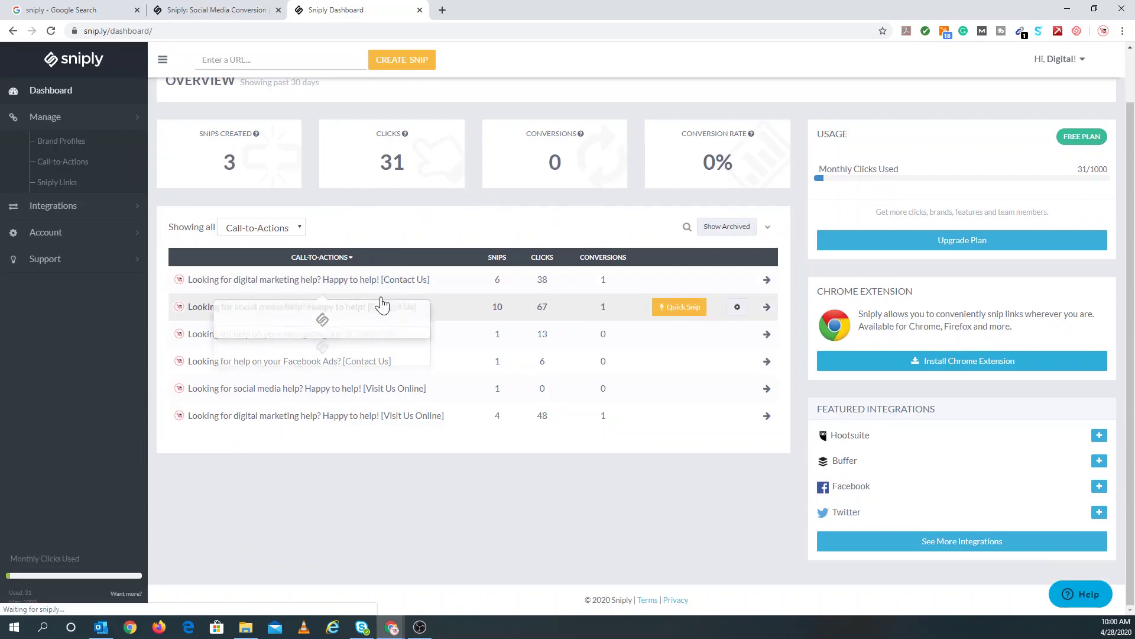
{"action": "mouse_move", "coordinate": [341, 281]}
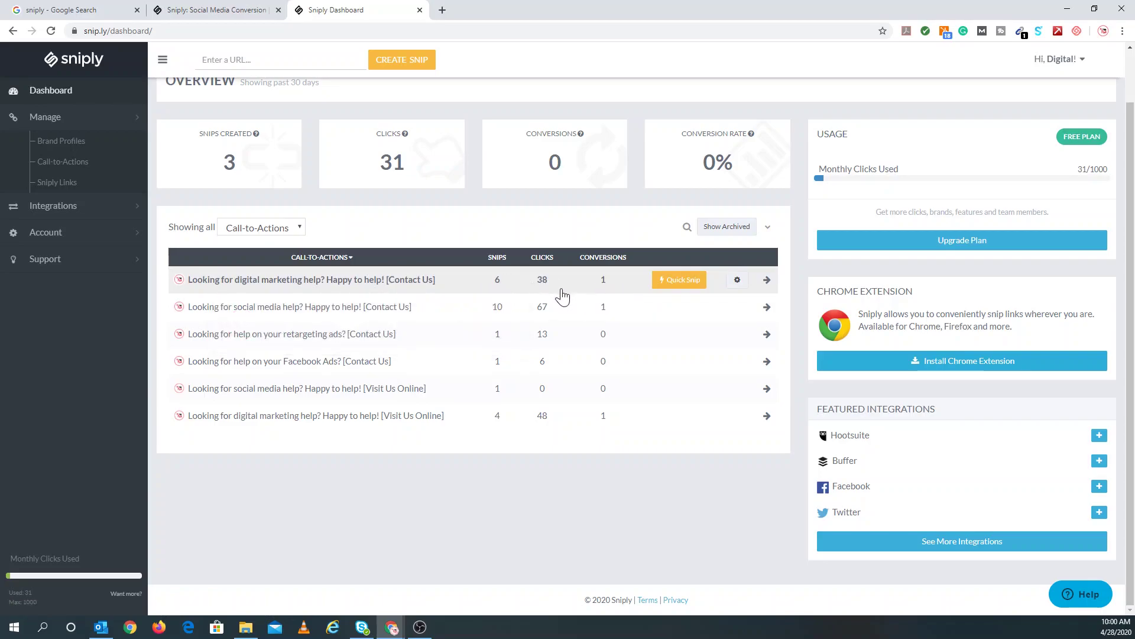
{"action": "mouse_move", "coordinate": [394, 290]}
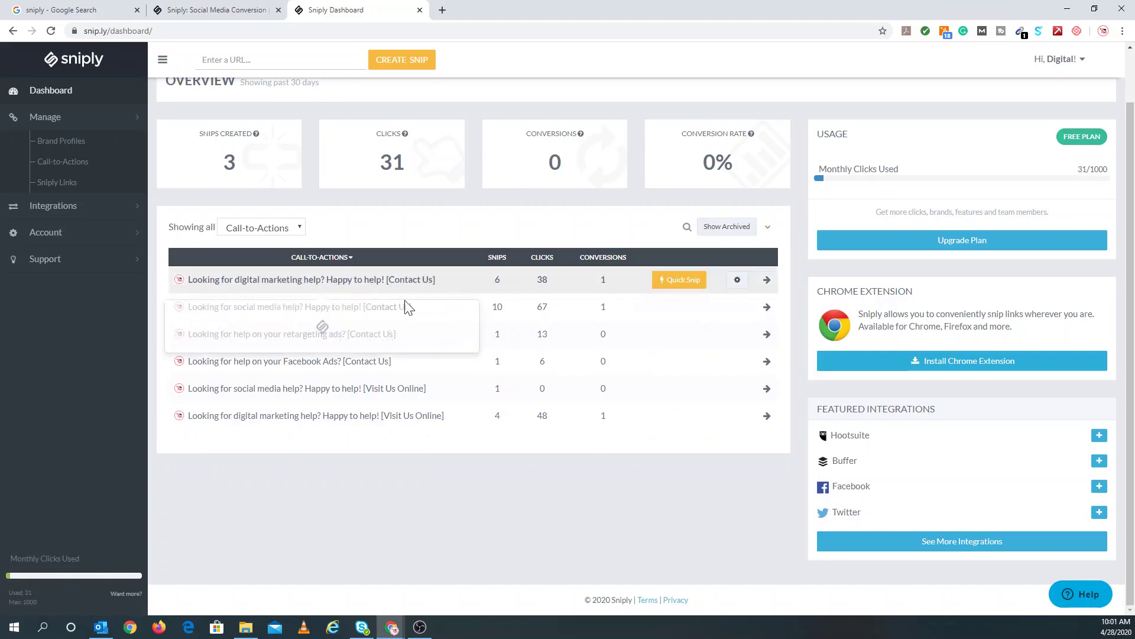
Open the "Looking for digital marketing help? Happy to help! [Contact Us]" call-to-action with the most clicks and examine its variations, snips and analytics.
{"action": "left_click", "coordinate": [500, 358]}
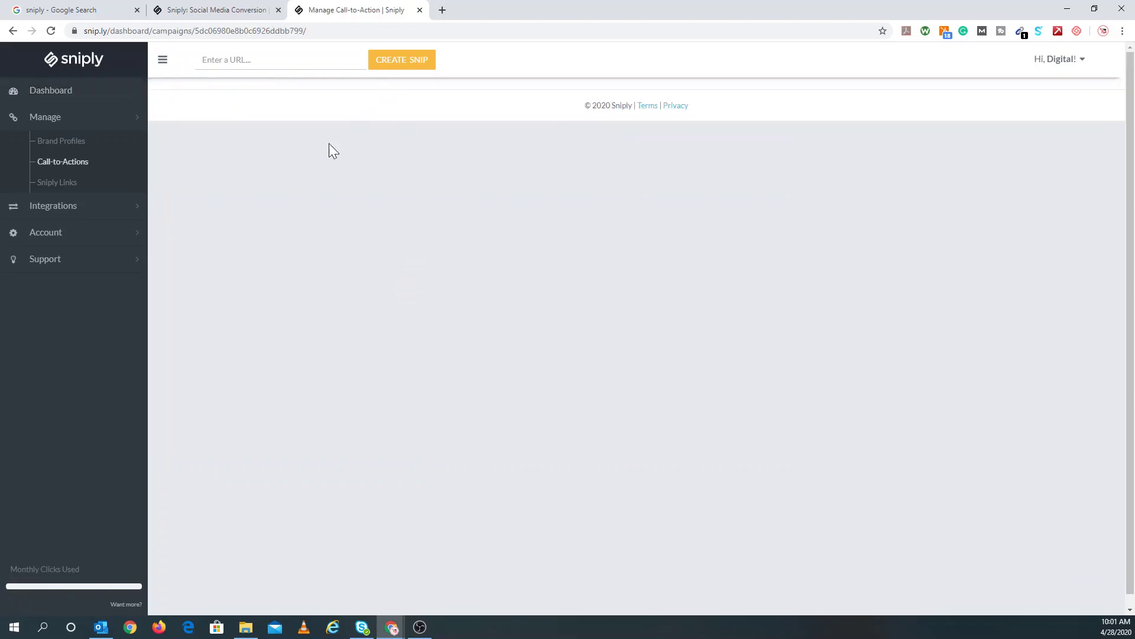
{"action": "scroll", "coordinate": [446, 203], "scroll_direction": "down", "scroll_amount": 4}
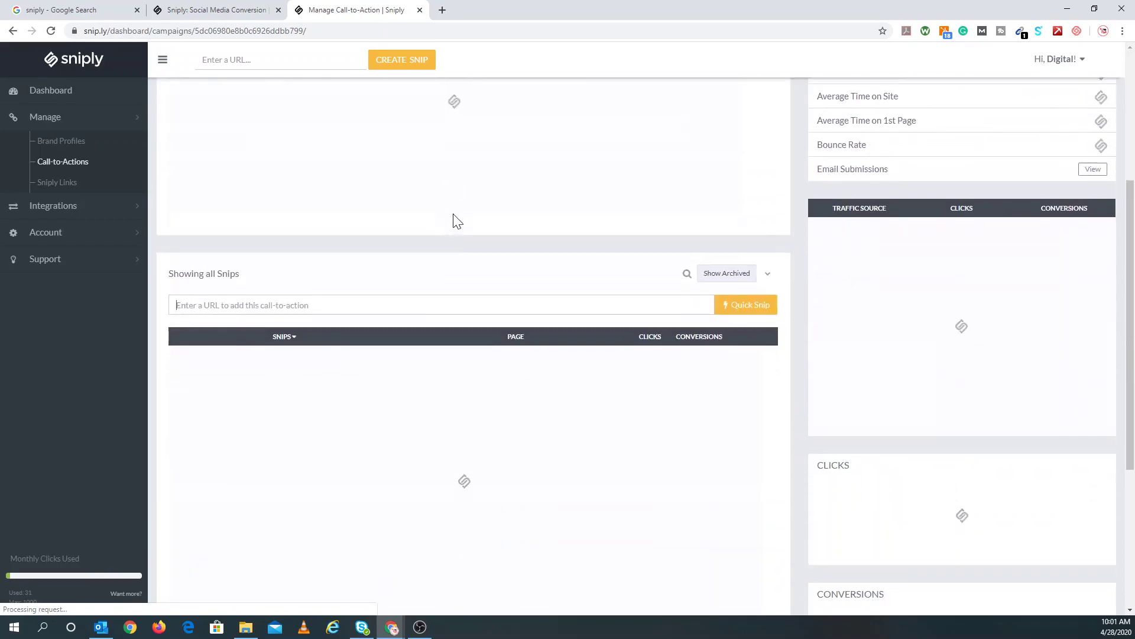
{"action": "scroll", "coordinate": [477, 216], "scroll_direction": "down", "scroll_amount": 4}
{"action": "scroll", "coordinate": [479, 217], "scroll_direction": "up", "scroll_amount": 3}
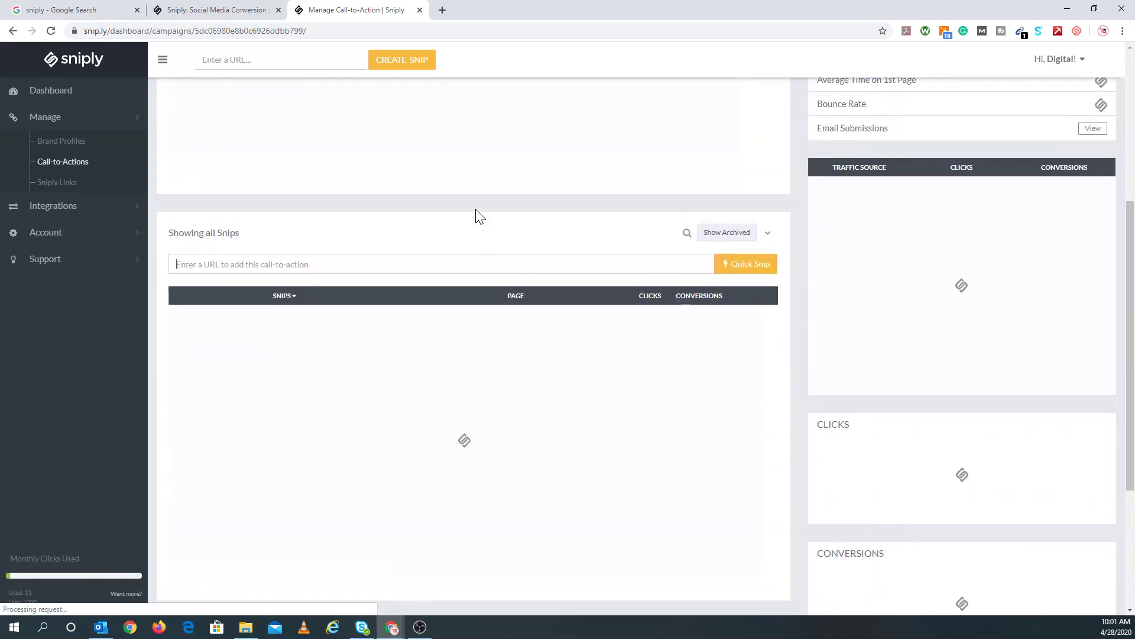
{"action": "scroll", "coordinate": [479, 216], "scroll_direction": "up", "scroll_amount": 3}
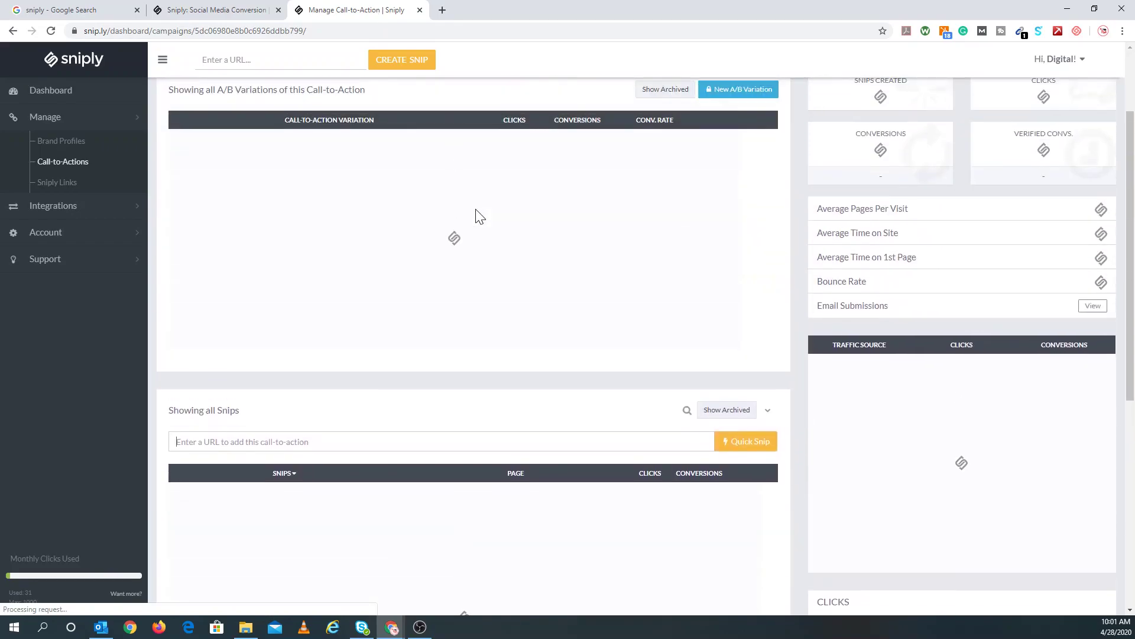
{"action": "scroll", "coordinate": [477, 216], "scroll_direction": "up", "scroll_amount": 2}
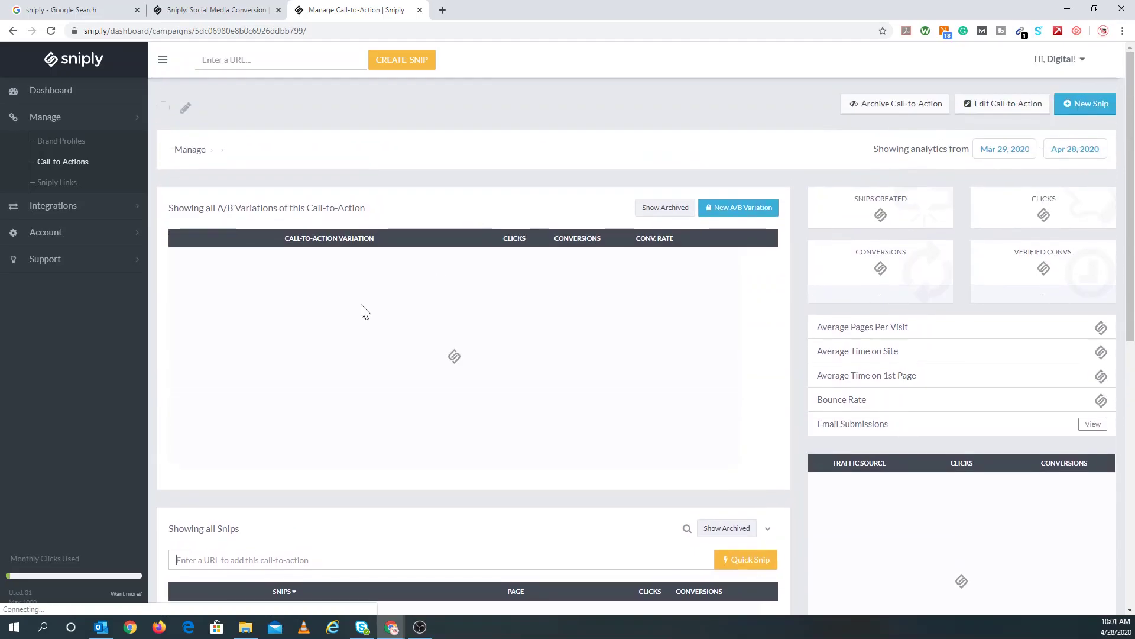
{"action": "scroll", "coordinate": [450, 331], "scroll_direction": "down", "scroll_amount": 3}
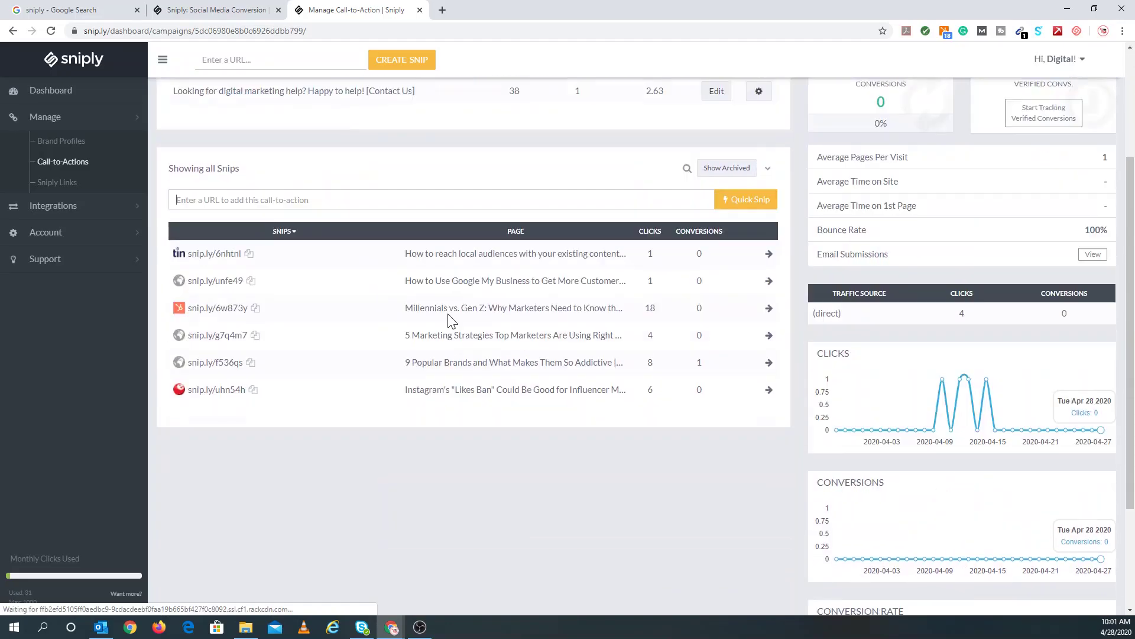
{"action": "scroll", "coordinate": [520, 322], "scroll_direction": "up", "scroll_amount": 1}
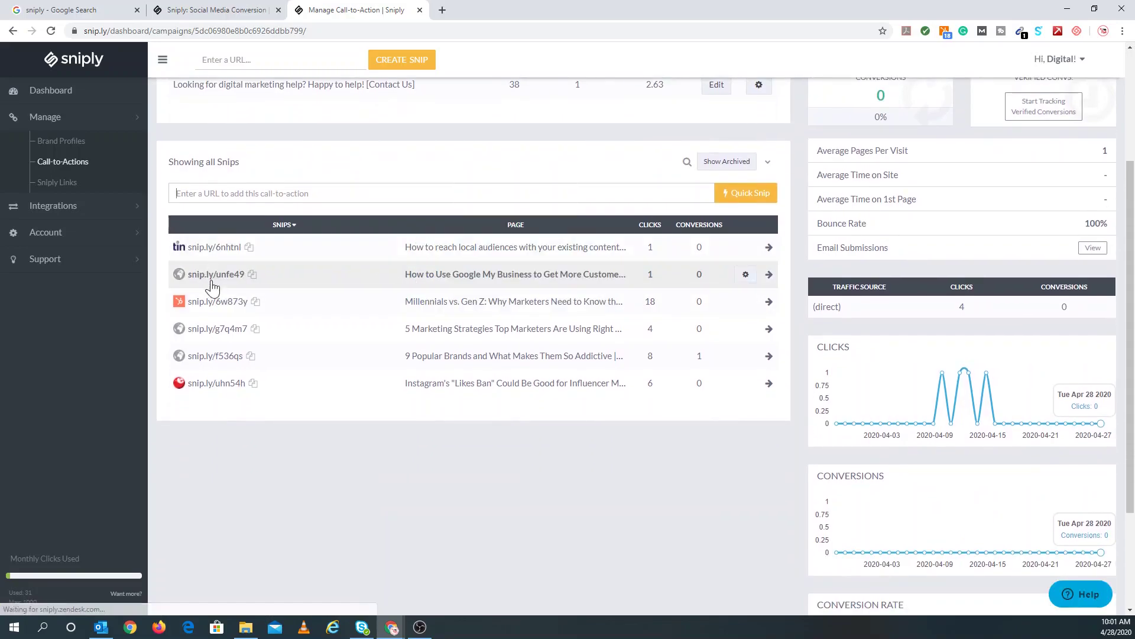
{"action": "scroll", "coordinate": [850, 303], "scroll_direction": "down", "scroll_amount": 1}
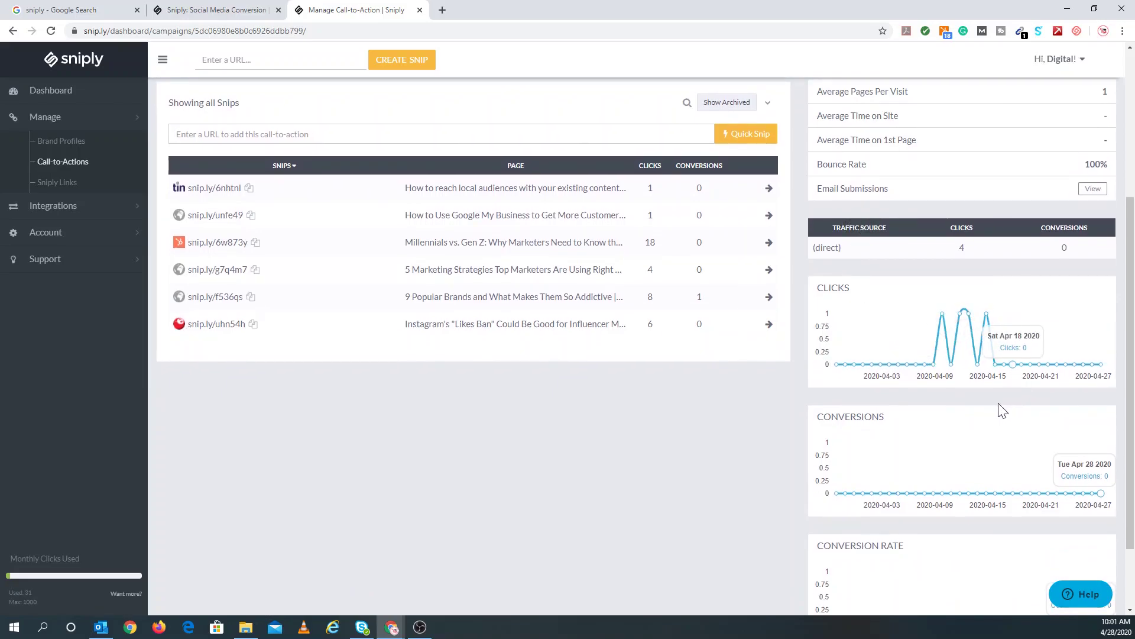
{"action": "scroll", "coordinate": [998, 405], "scroll_direction": "down", "scroll_amount": 1}
{"action": "scroll", "coordinate": [928, 491], "scroll_direction": "up", "scroll_amount": 2}
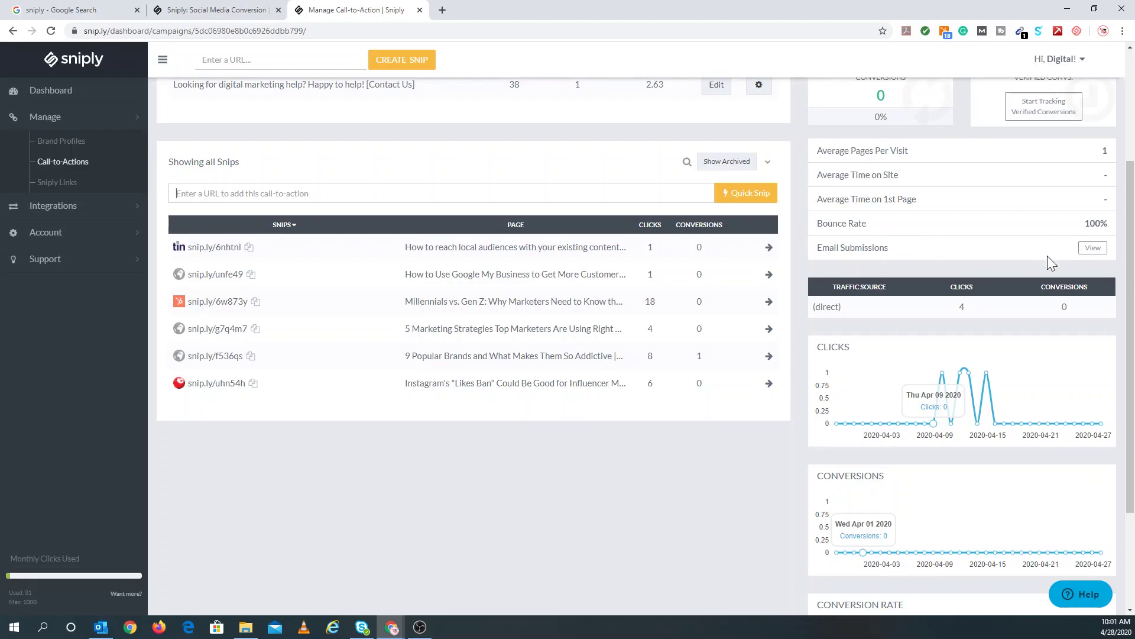
{"action": "scroll", "coordinate": [903, 222], "scroll_direction": "up", "scroll_amount": 3}
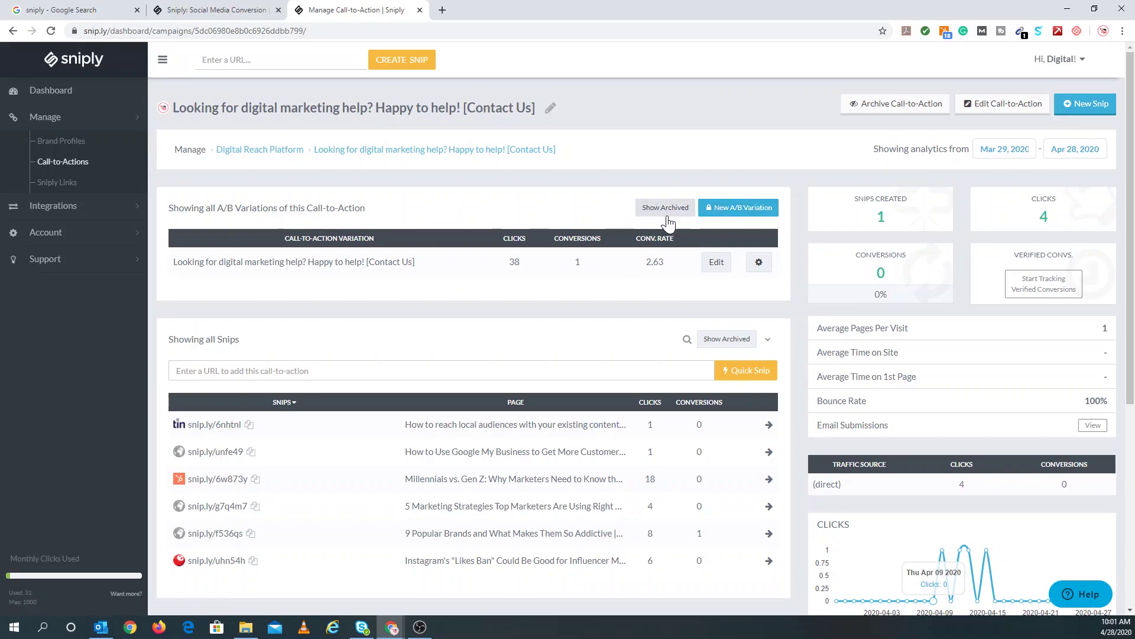
{"action": "left_click", "coordinate": [63, 146]}
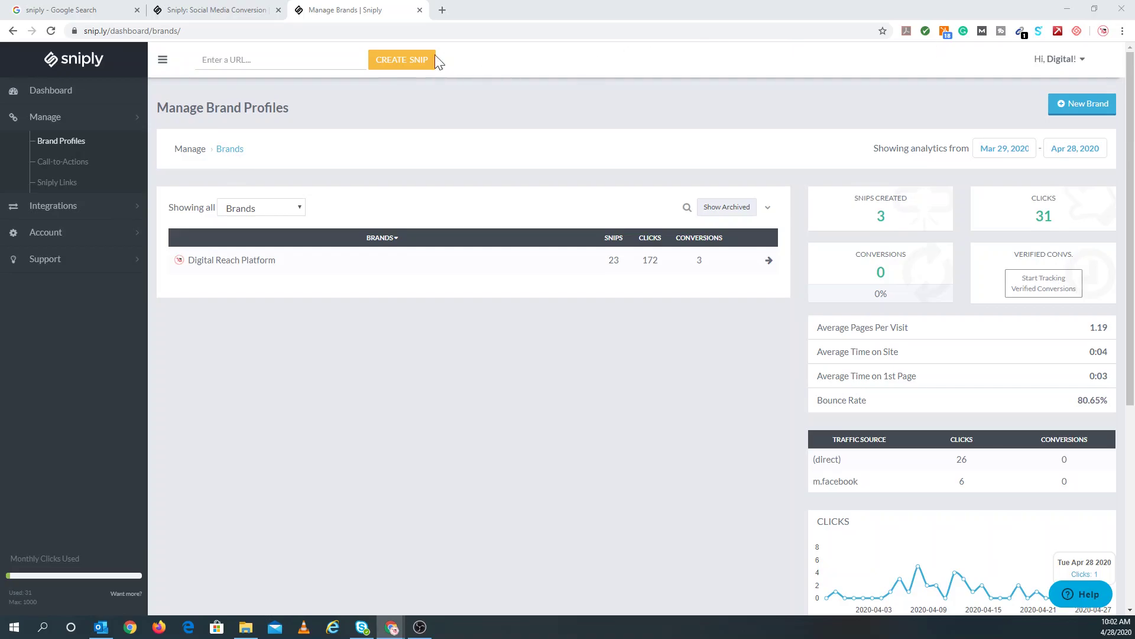
{"action": "left_click", "coordinate": [225, 60]}
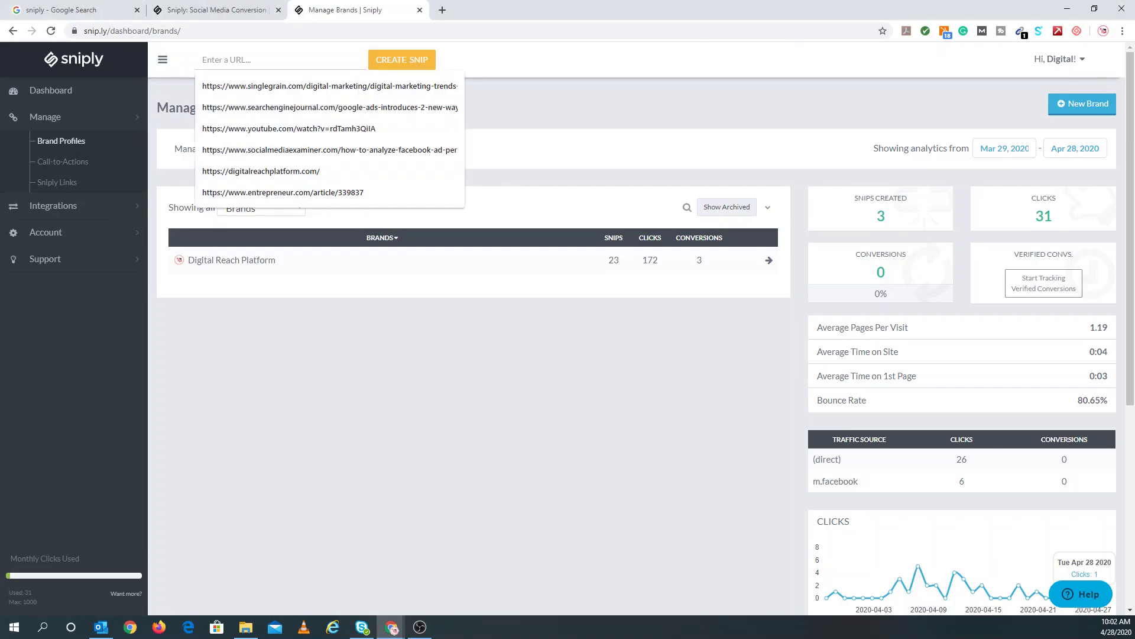
{"action": "type", "text": "https://www.digitalcommerce360.com/2020/04/27/best-practices-for-digital-marketing-during-the-coronavirus-crisis/"}
{"action": "left_click", "coordinate": [400, 65]}
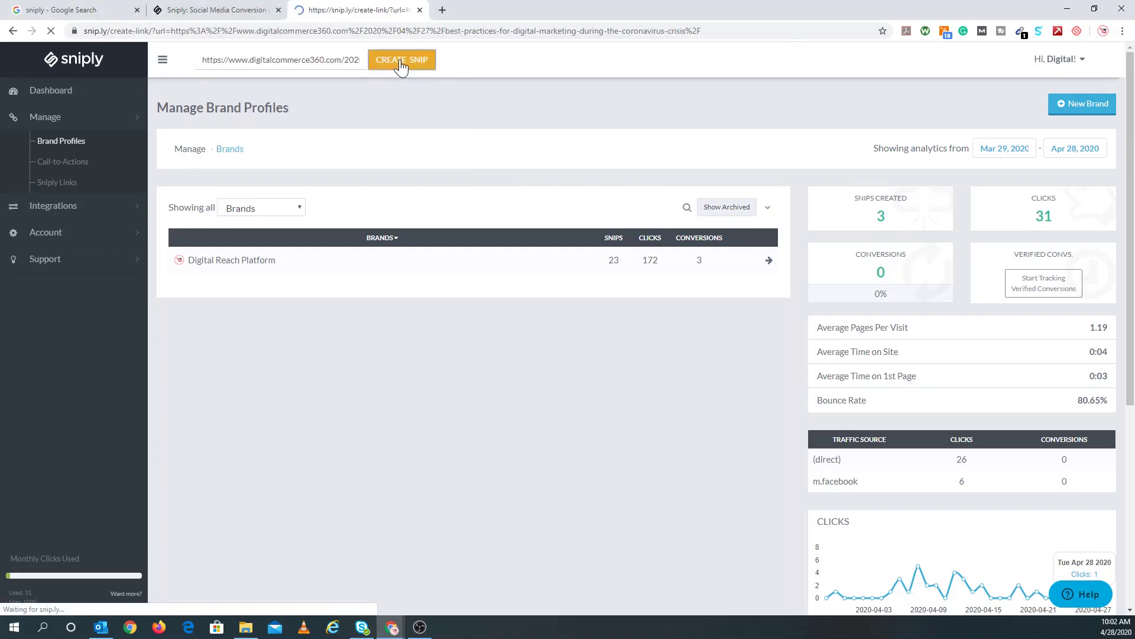
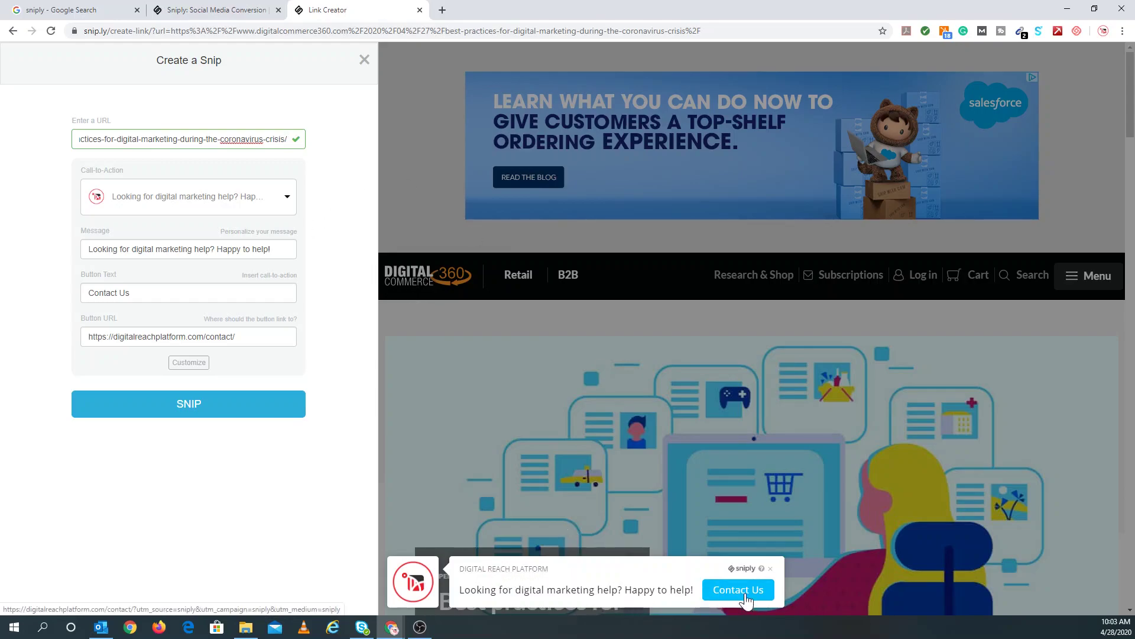
Start a new call-to-action for the snip using the existing Digital Reach Platform brand and the Button type.
{"action": "left_click", "coordinate": [247, 208]}
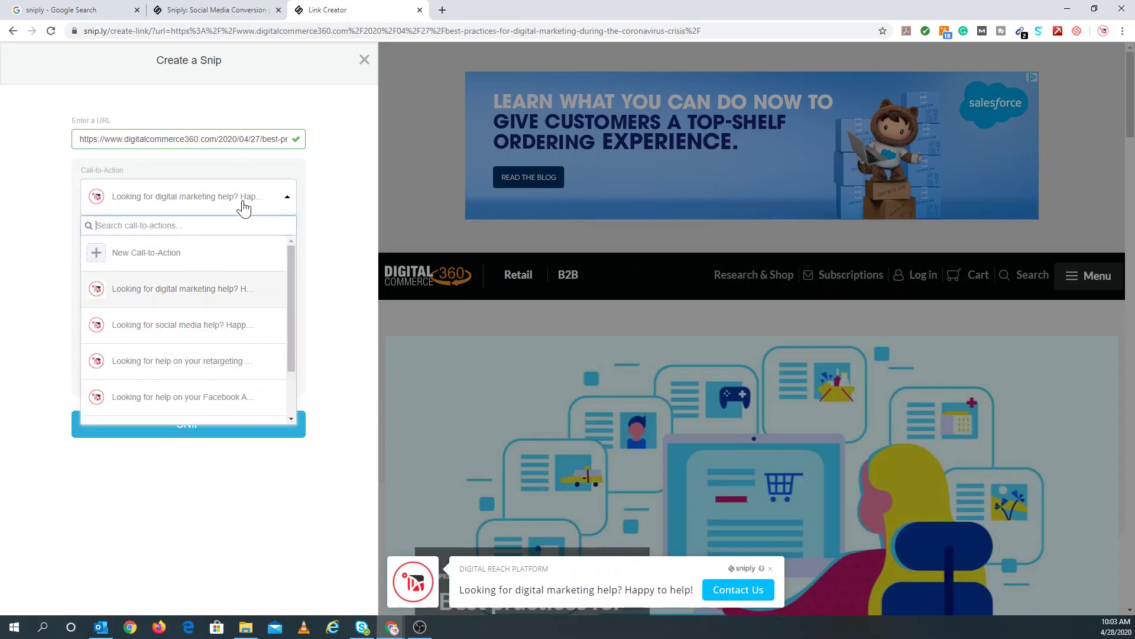
{"action": "left_click", "coordinate": [140, 254]}
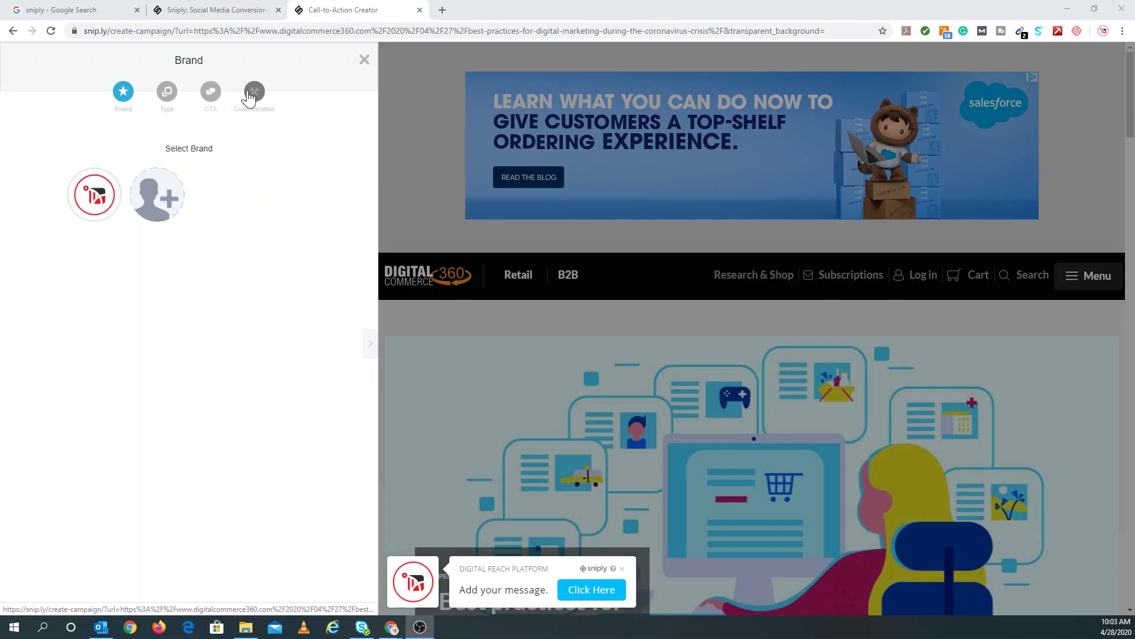
{"action": "left_click", "coordinate": [108, 197]}
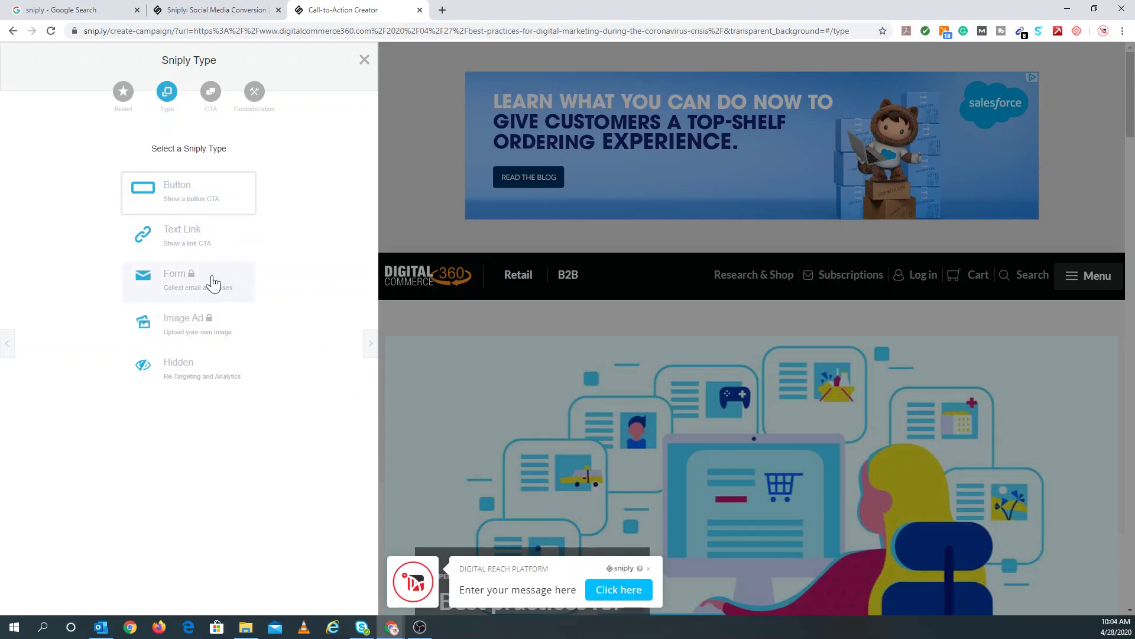
{"action": "left_click", "coordinate": [231, 372]}
{"action": "left_click", "coordinate": [199, 205]}
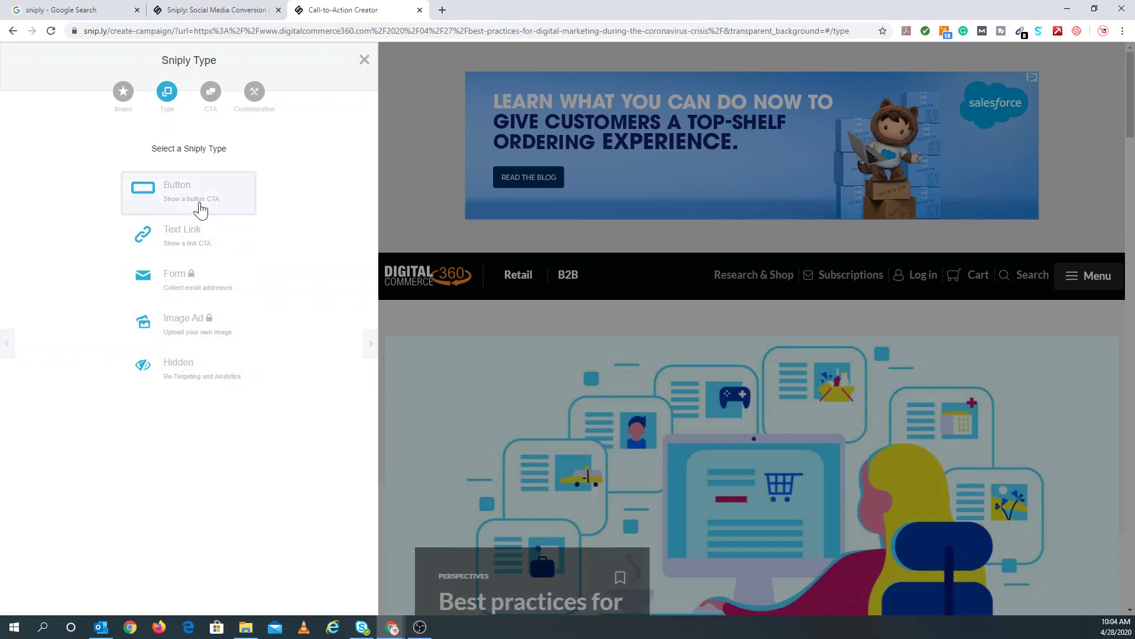
{"action": "left_click", "coordinate": [368, 340]}
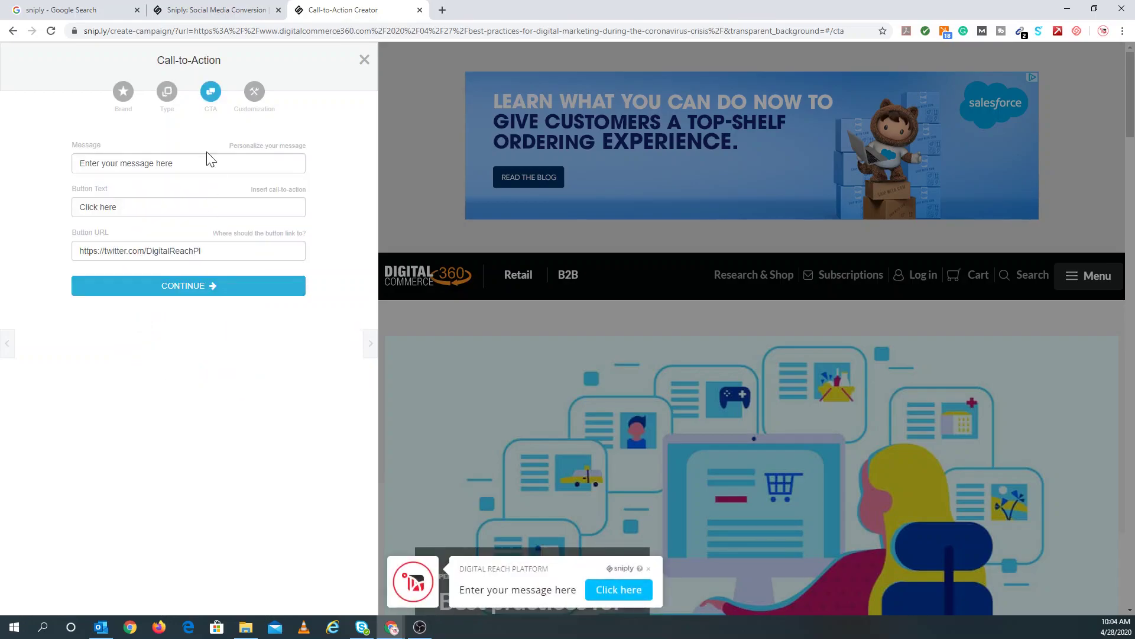
Set the call-to-action message to "Looking to improve your social media marketing?".
{"action": "triple_click", "coordinate": [172, 163]}
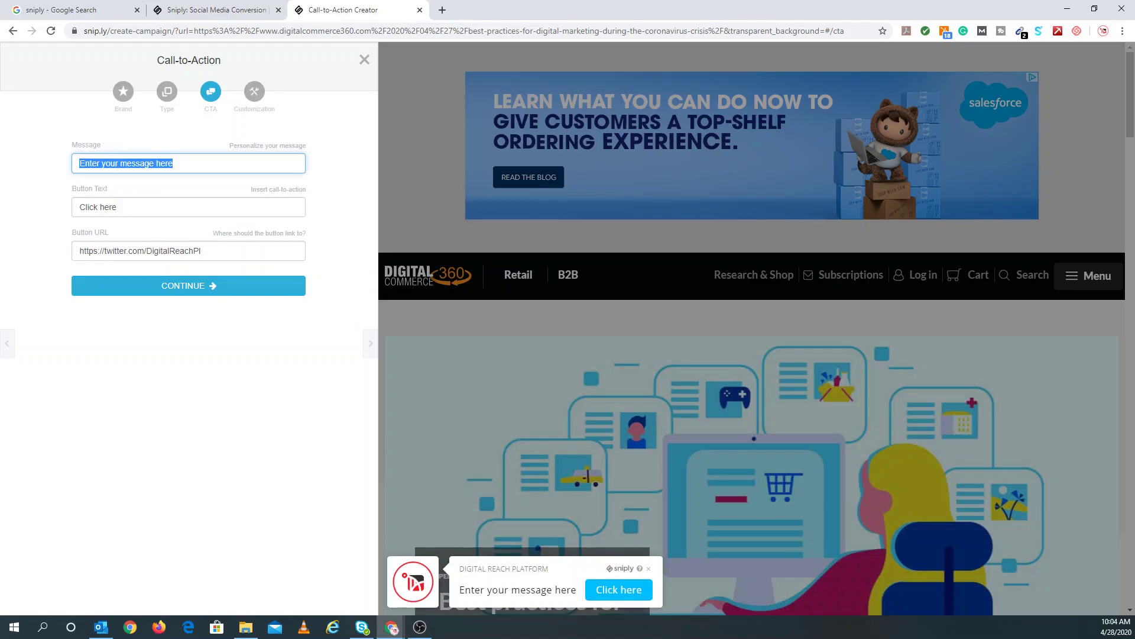
{"action": "type", "text": "Looking"}
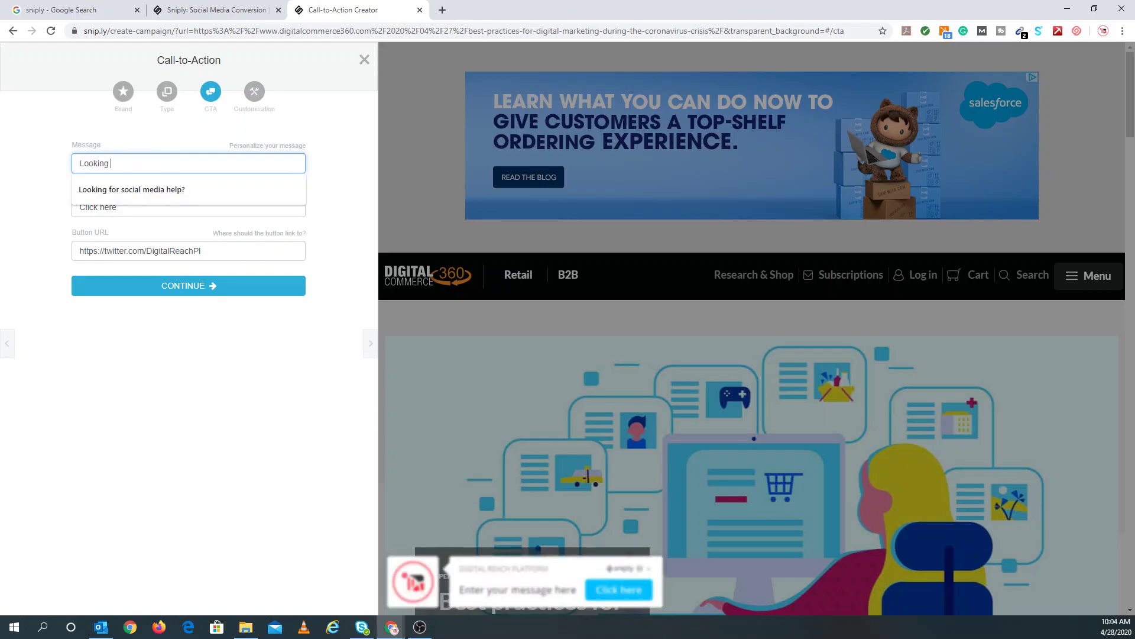
{"action": "type", "text": " to improve your social media marketing?"}
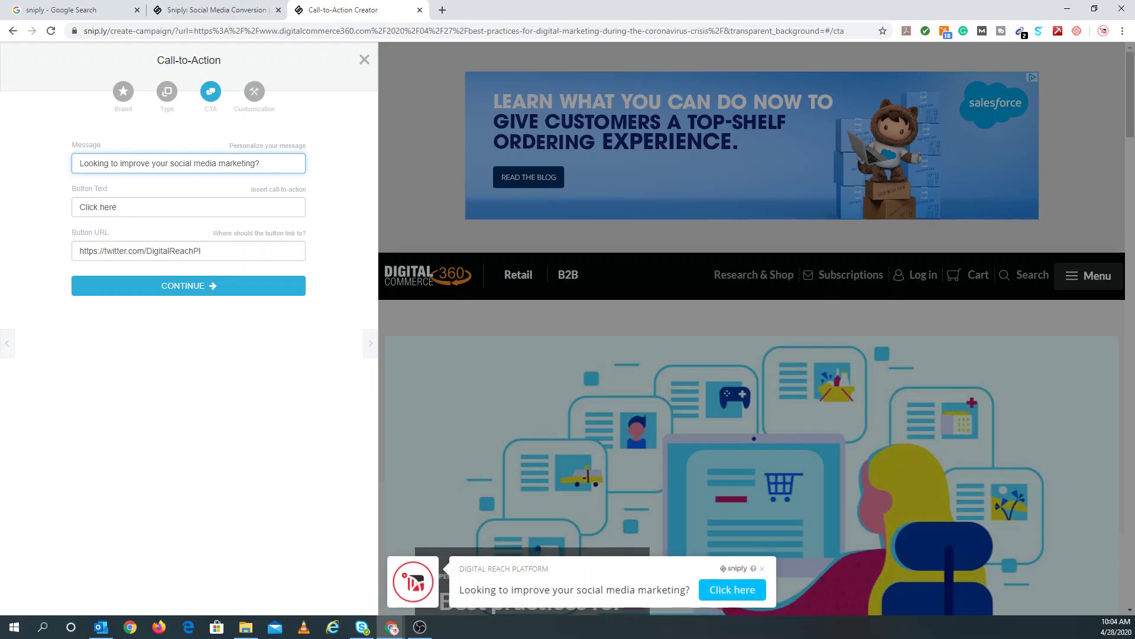
Set the call-to-action's button text to "Contact Us".
{"action": "key", "text": "Tab"}
{"action": "type", "text": "COn"}
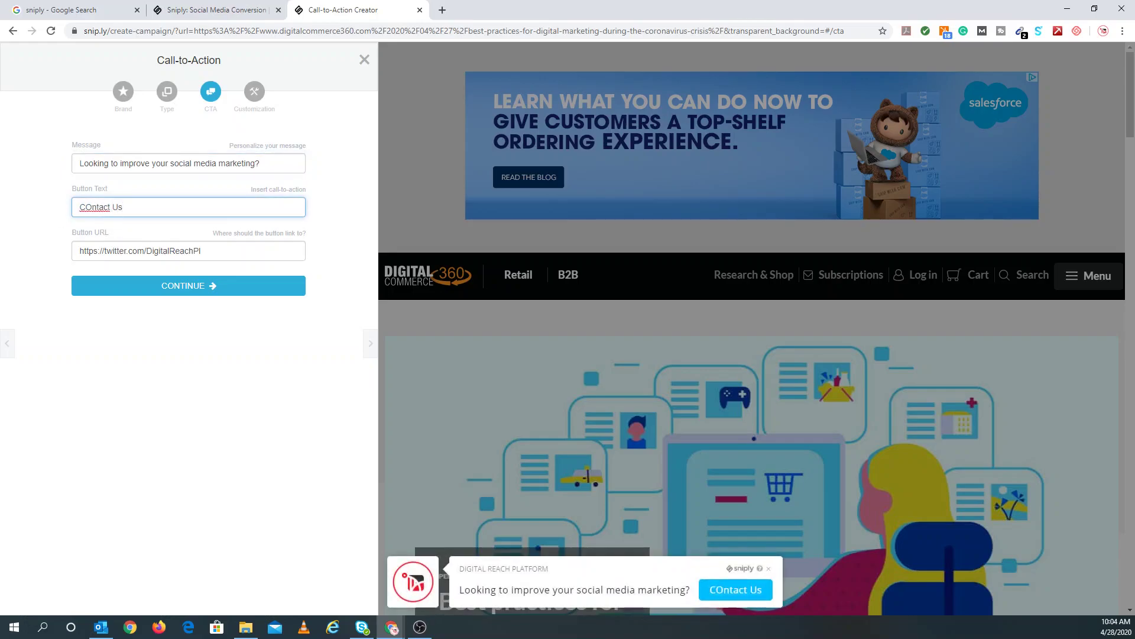
{"action": "type", "text": "tact Us"}
{"action": "key", "text": "Home"}
{"action": "key", "text": "Right"}
{"action": "key", "text": "Delete"}
{"action": "type", "text": "o"}
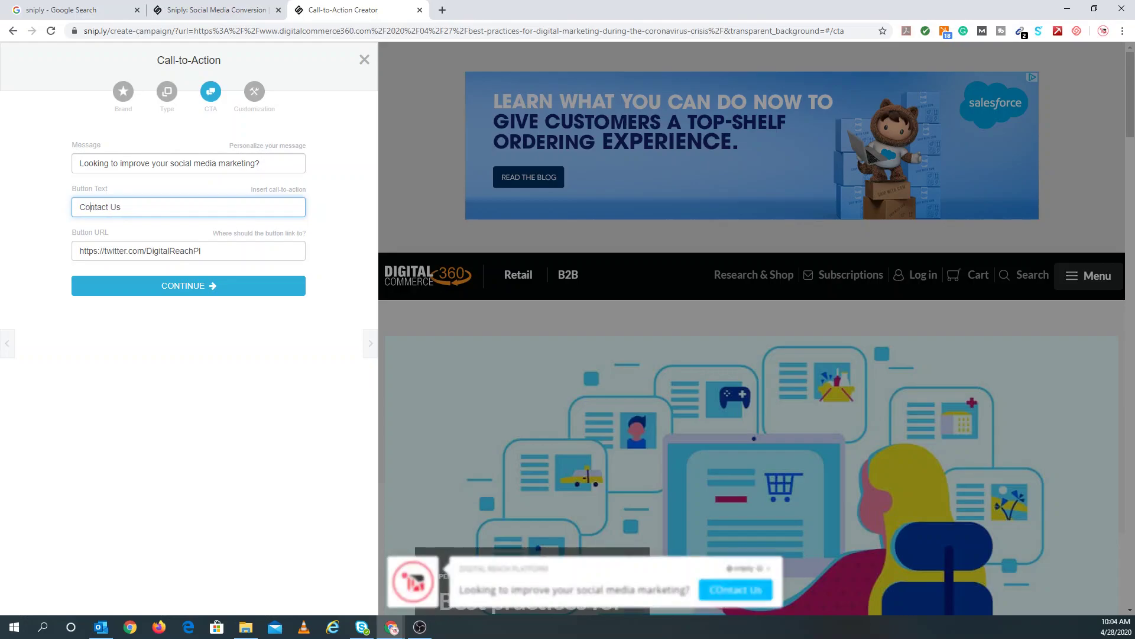
{"action": "key", "text": "Tab"}
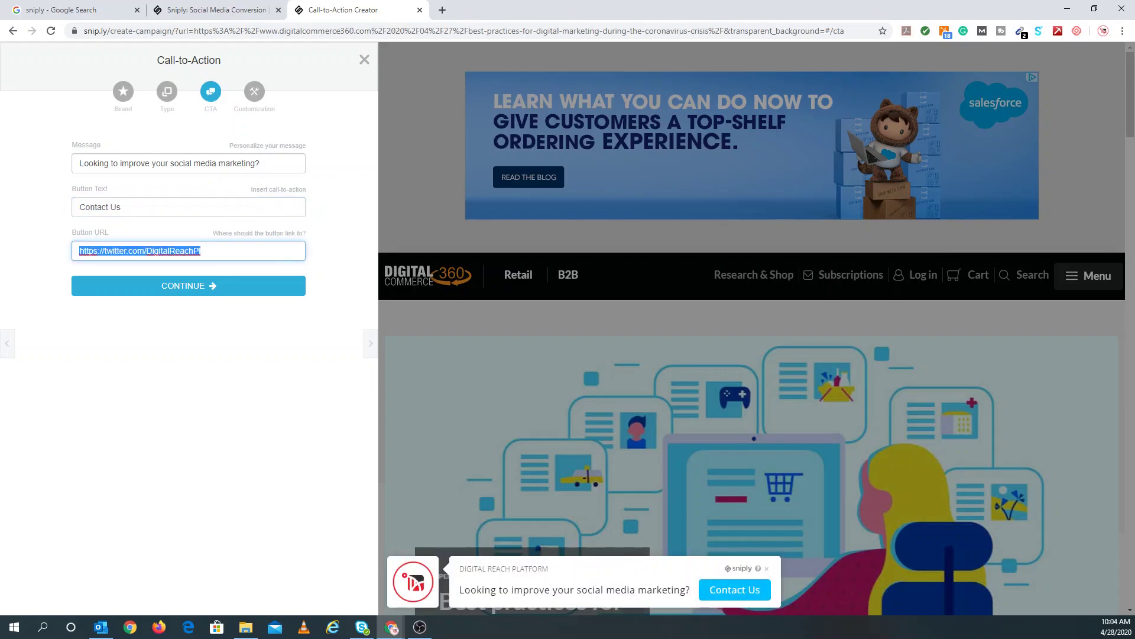
{"action": "type", "text": "www.digitalreachplatform"}
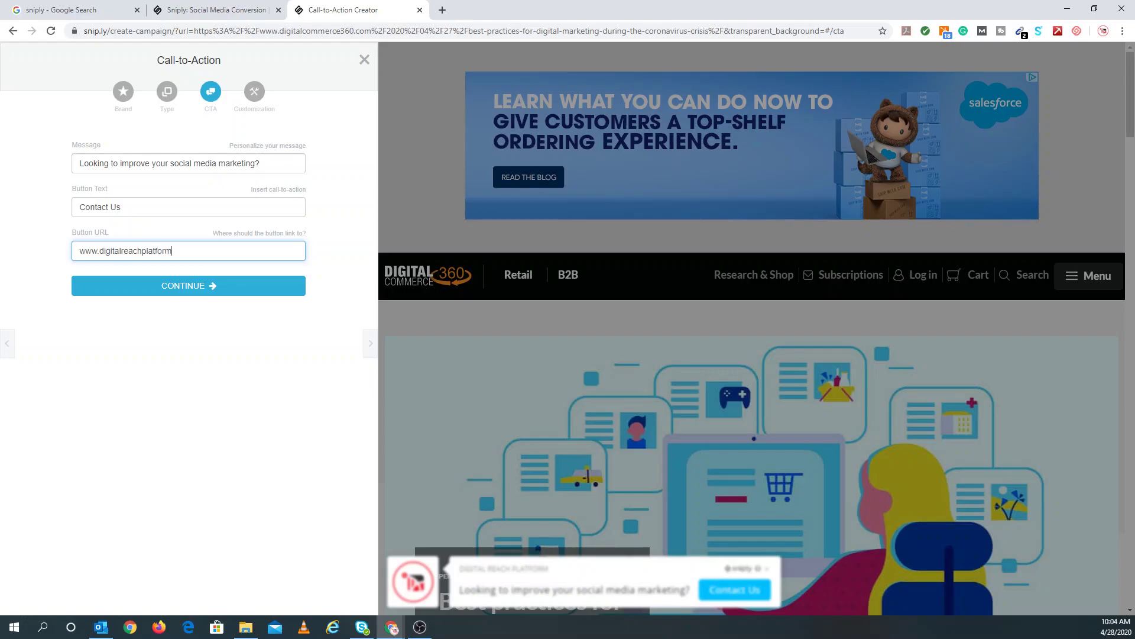
{"action": "type", "text": "/contact"}
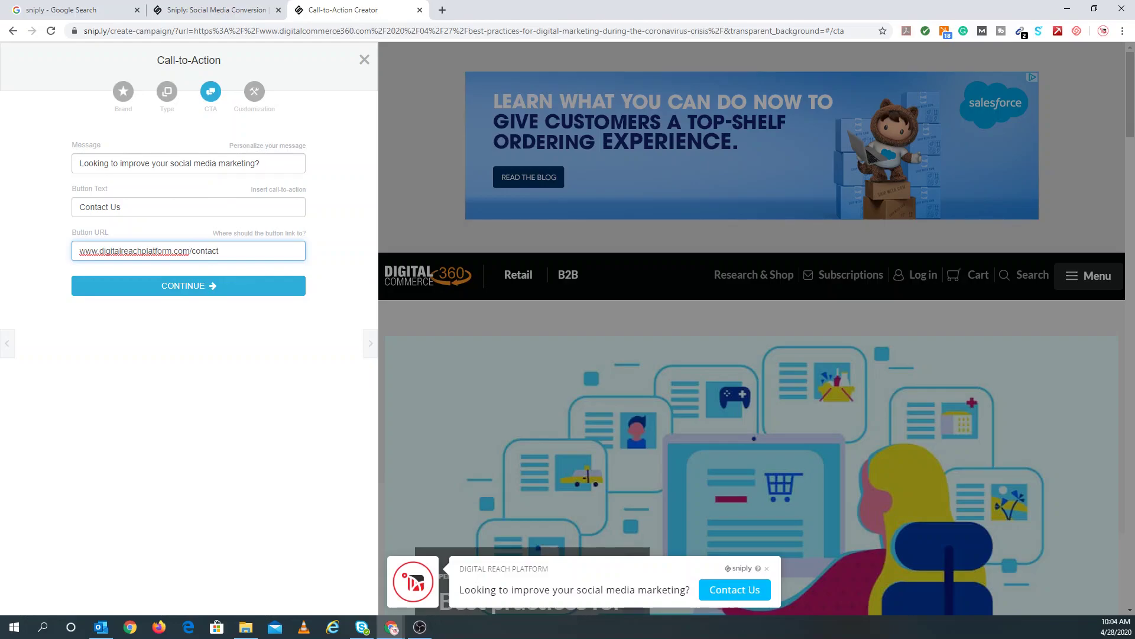
{"action": "left_click", "coordinate": [152, 286]}
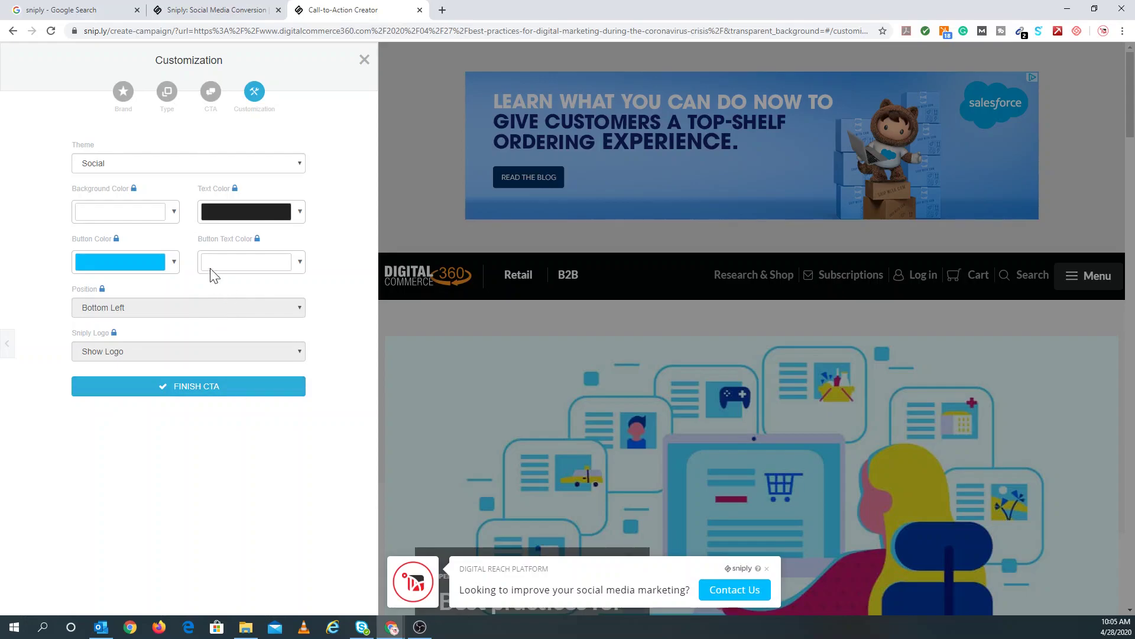
Preview the call-to-action in the Full Width, Social, Candy and Bean themes.
{"action": "left_click", "coordinate": [167, 166]}
{"action": "left_click", "coordinate": [145, 203]}
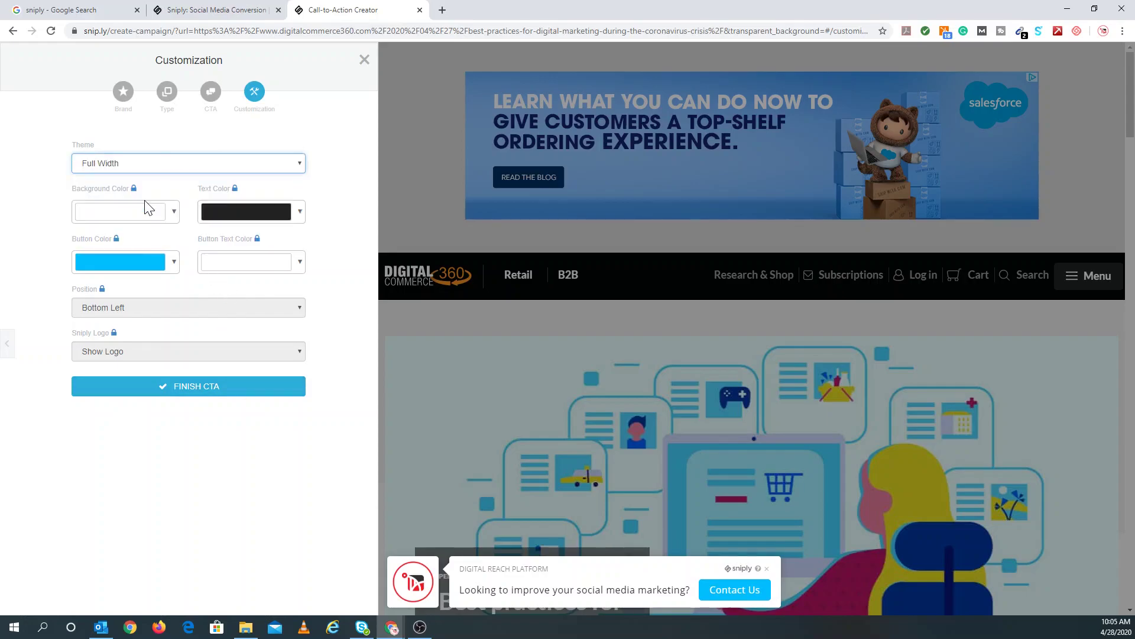
{"action": "left_click", "coordinate": [178, 170]}
{"action": "left_click", "coordinate": [155, 181]}
{"action": "left_click", "coordinate": [273, 166]}
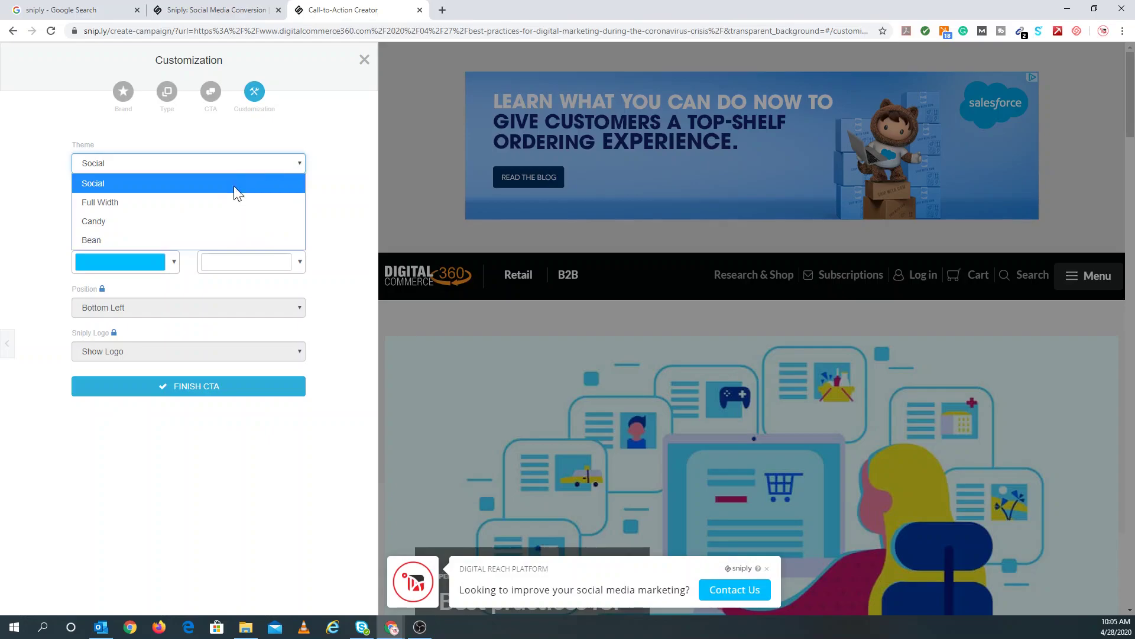
{"action": "left_click", "coordinate": [205, 203]}
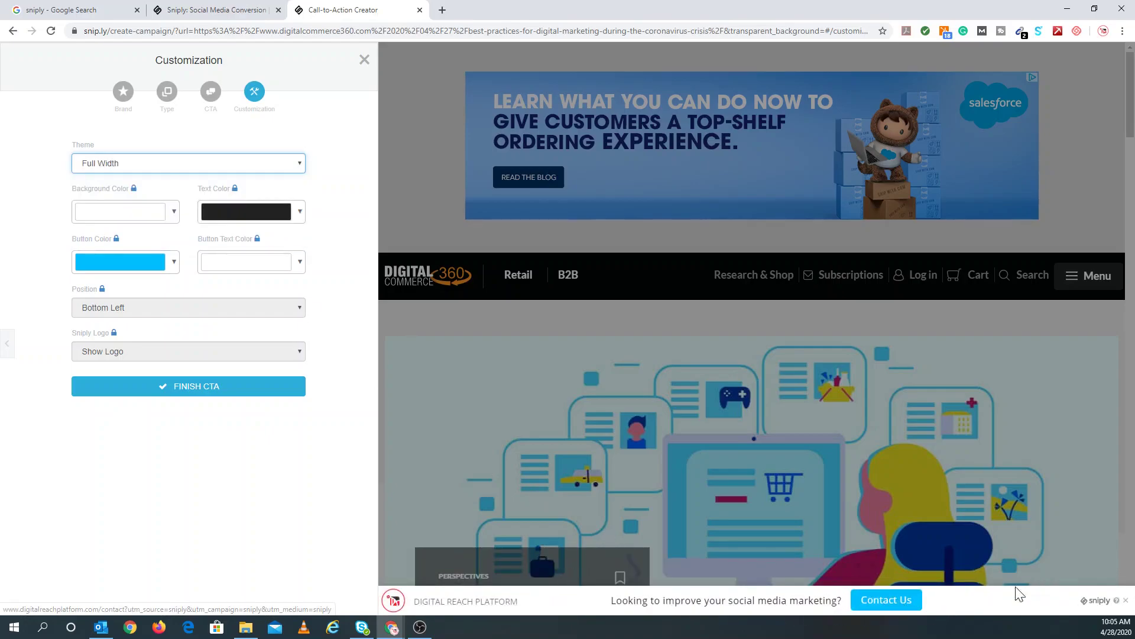
{"action": "left_click", "coordinate": [246, 168]}
{"action": "left_click", "coordinate": [159, 221]}
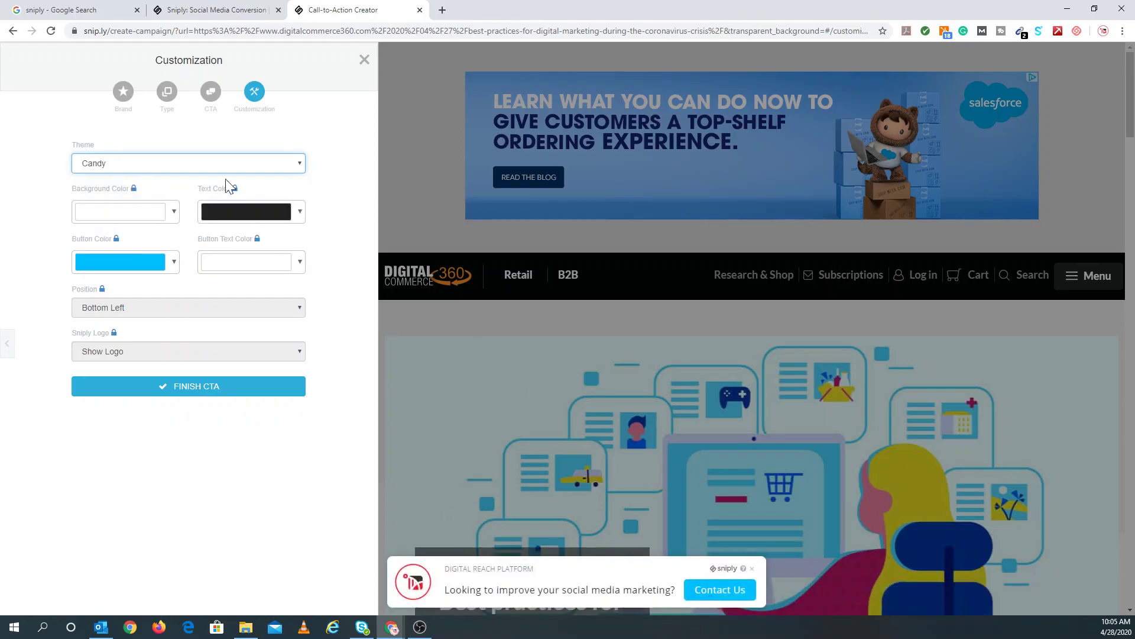
{"action": "left_click", "coordinate": [166, 168]}
{"action": "left_click", "coordinate": [133, 239]}
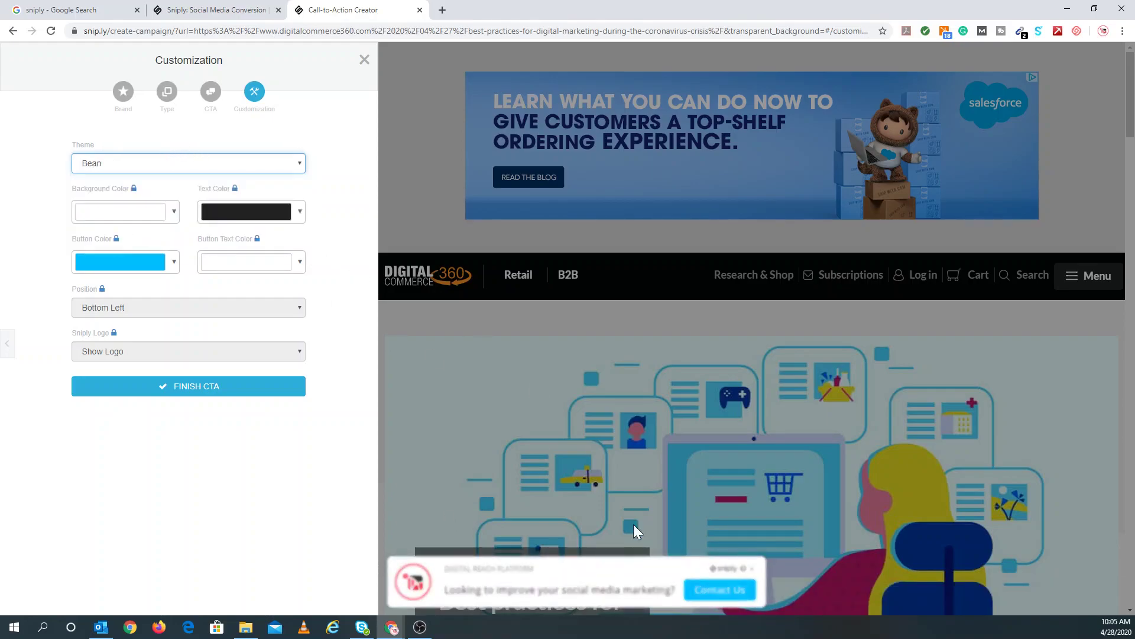
Set the call-to-action's theme to Full Width and finish creating the call-to-action.
{"action": "left_click", "coordinate": [153, 165]}
{"action": "left_click", "coordinate": [109, 202]}
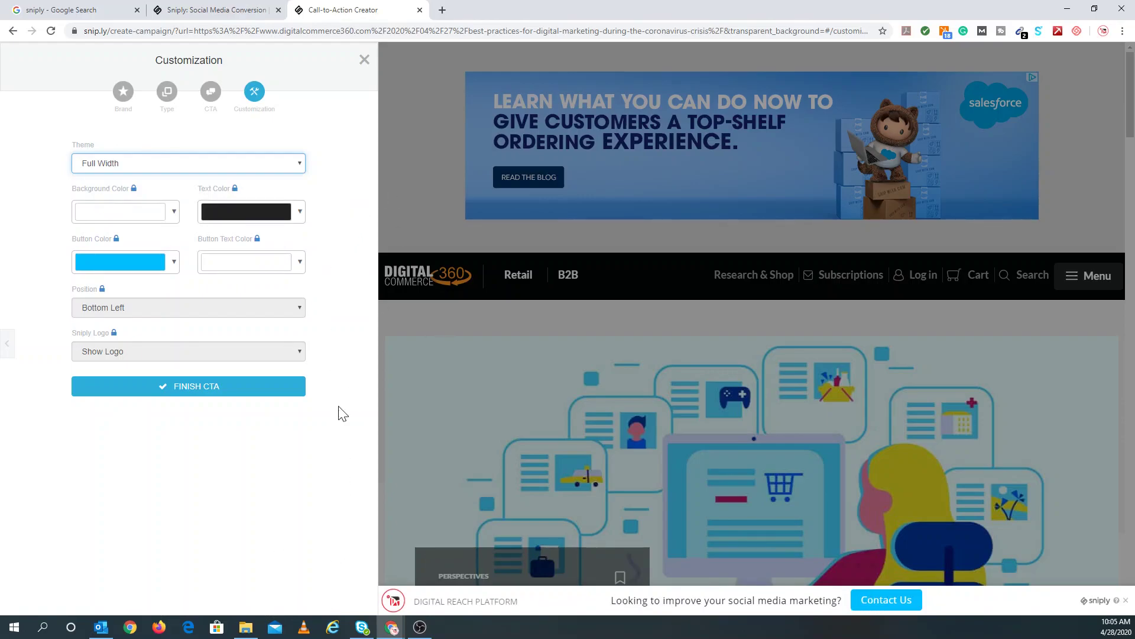
{"action": "left_click", "coordinate": [168, 395]}
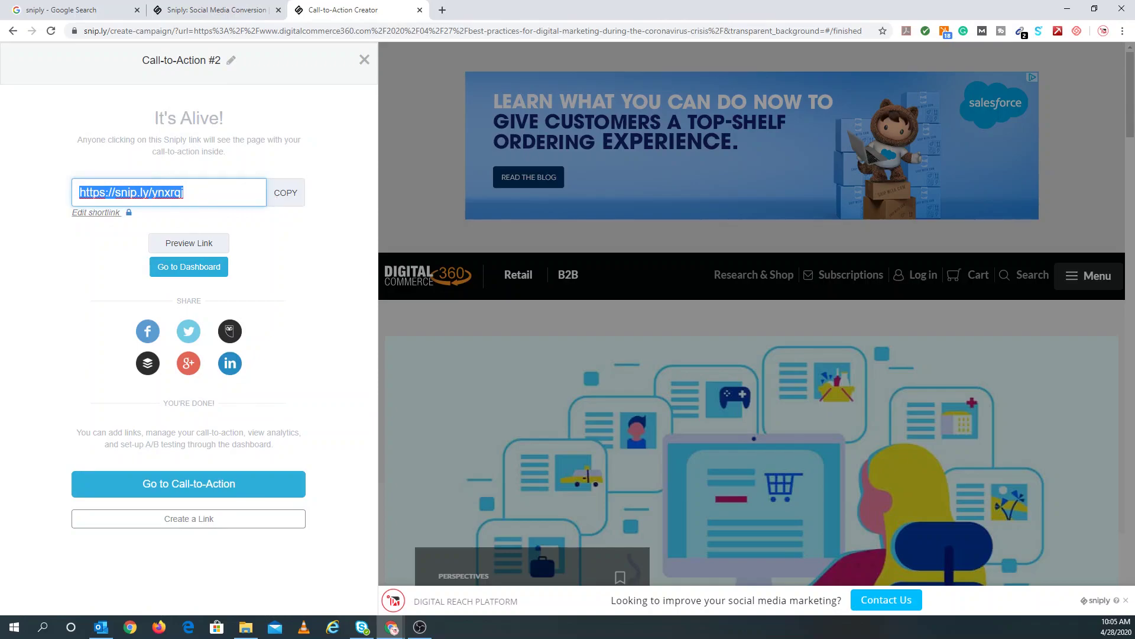
Copy the new call-to-action's Sniply link and open it in a new browser tab.
{"action": "left_click", "coordinate": [285, 195]}
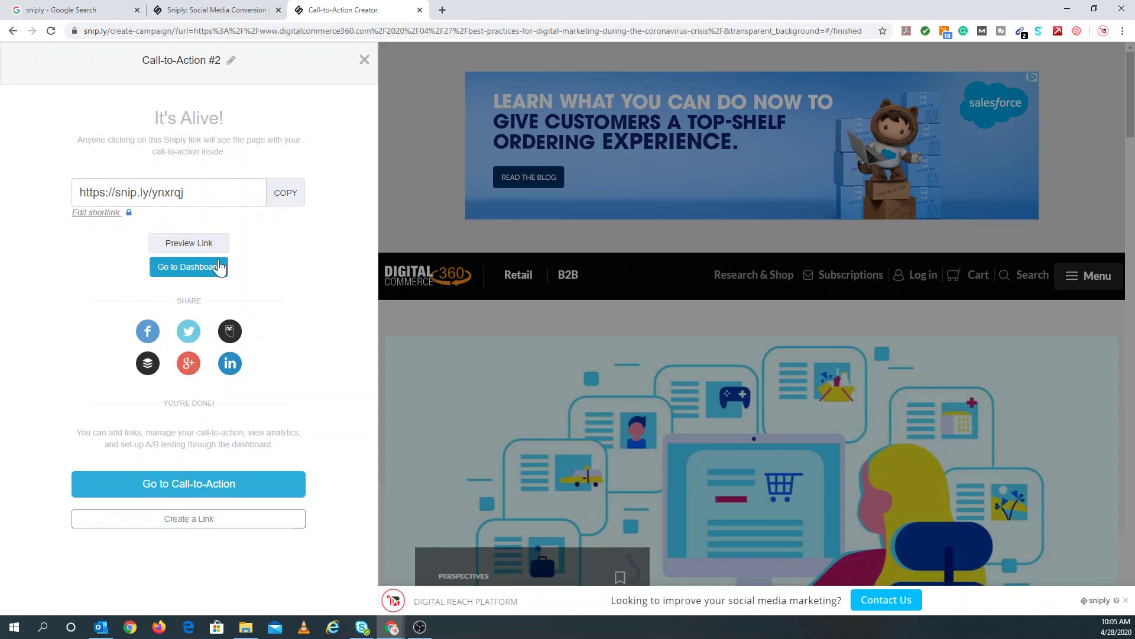
{"action": "left_click", "coordinate": [441, 11]}
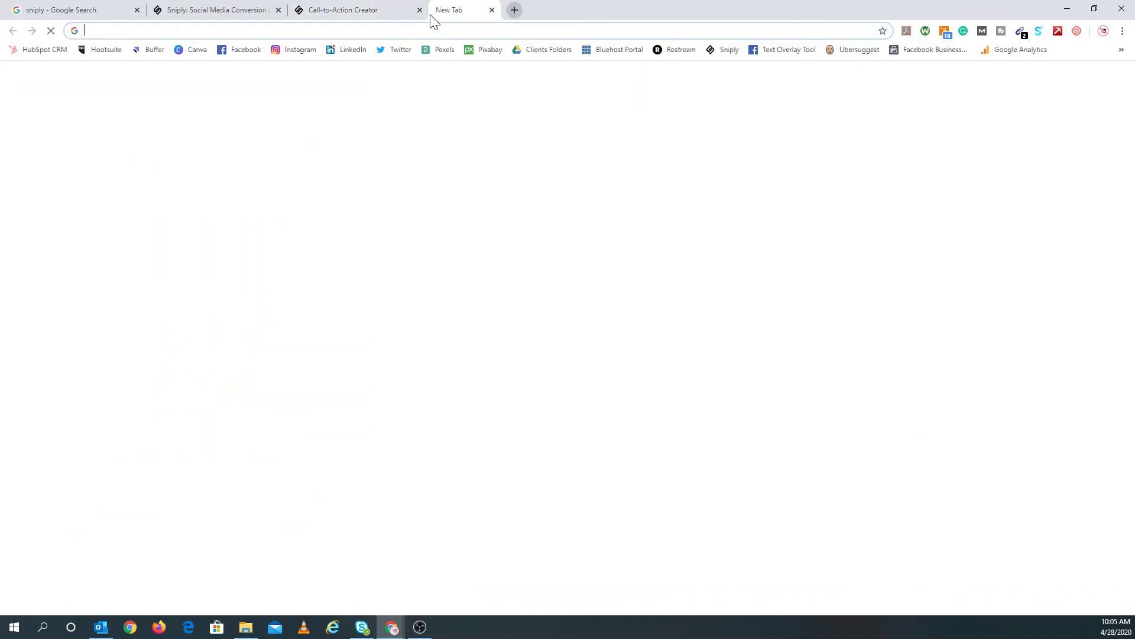
{"action": "key", "text": "ctrl+v"}
{"action": "key", "text": "Return"}
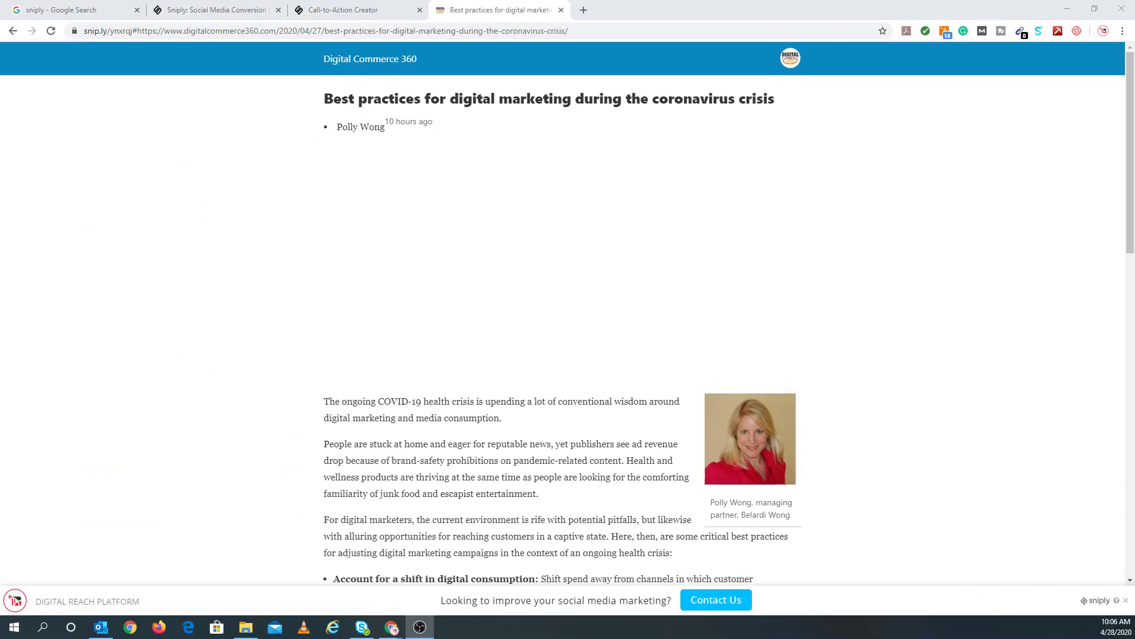
Look through the snipped article, follow its Contact Us call-to-action and examine the contact form page it links to.
{"action": "scroll", "coordinate": [537, 388], "scroll_direction": "down", "scroll_amount": 7}
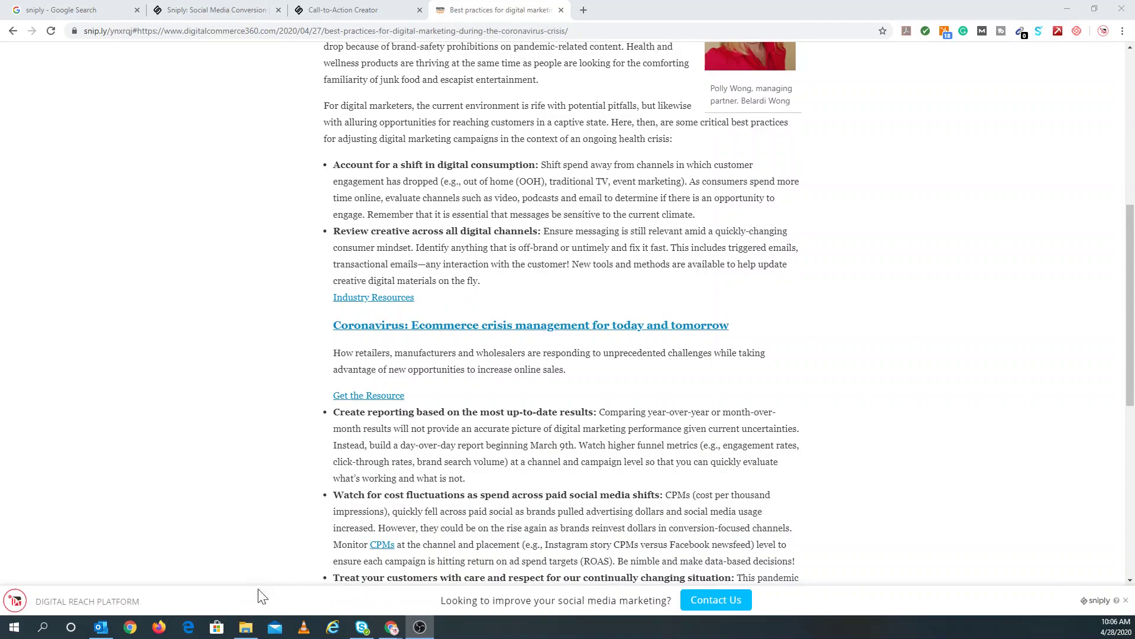
{"action": "left_click", "coordinate": [714, 603]}
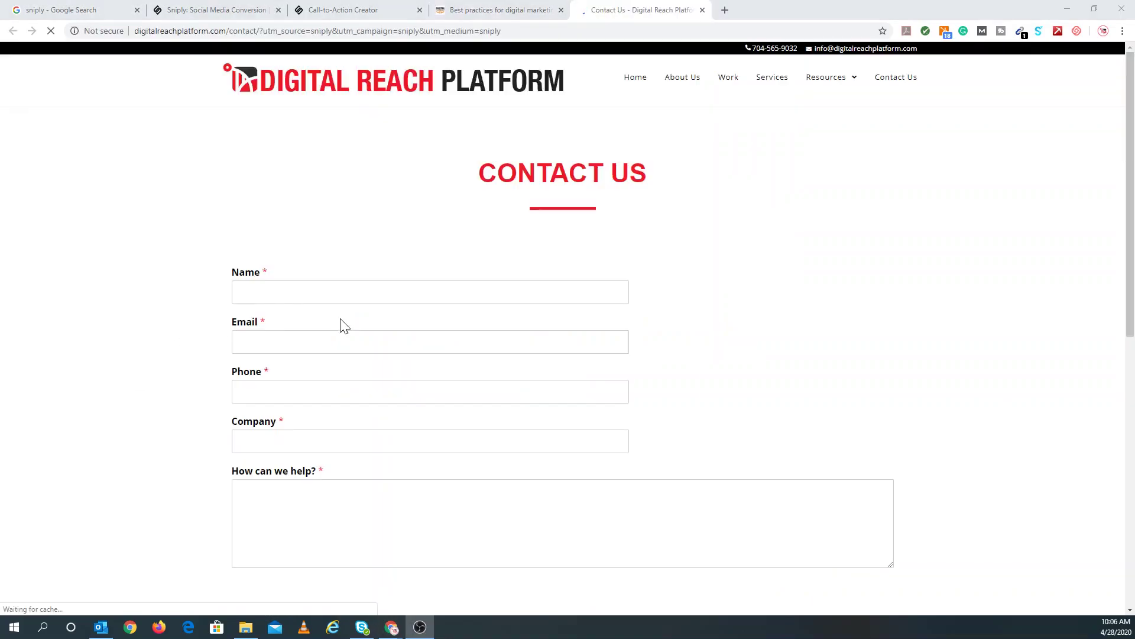
{"action": "scroll", "coordinate": [544, 376], "scroll_direction": "down", "scroll_amount": 7}
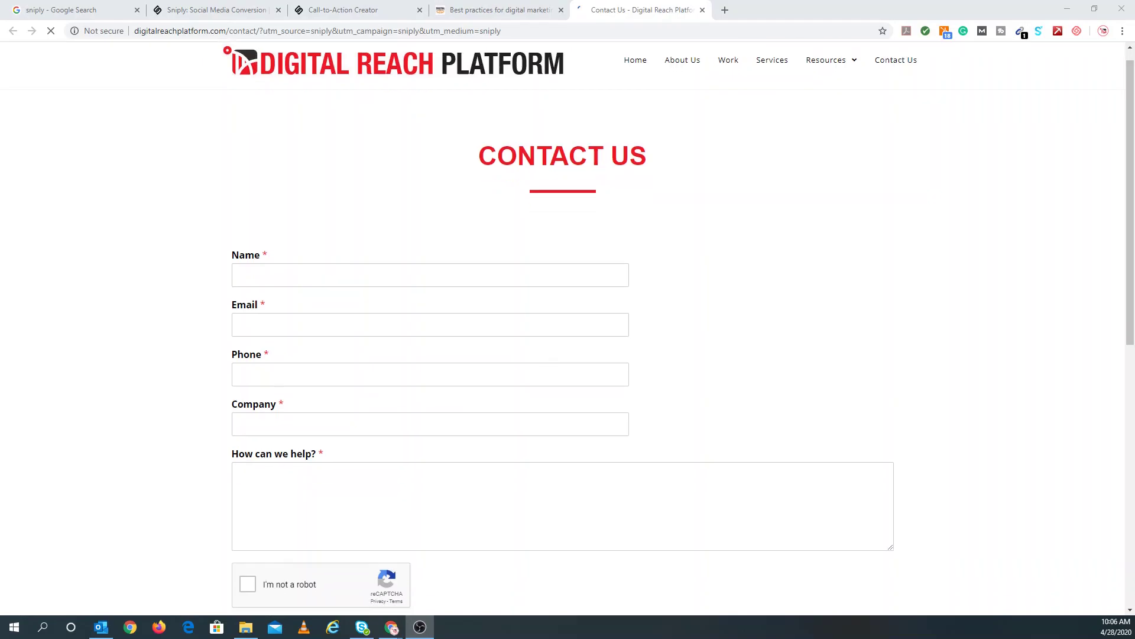
{"action": "scroll", "coordinate": [540, 395], "scroll_direction": "up", "scroll_amount": 1}
{"action": "scroll", "coordinate": [540, 389], "scroll_direction": "up", "scroll_amount": 6}
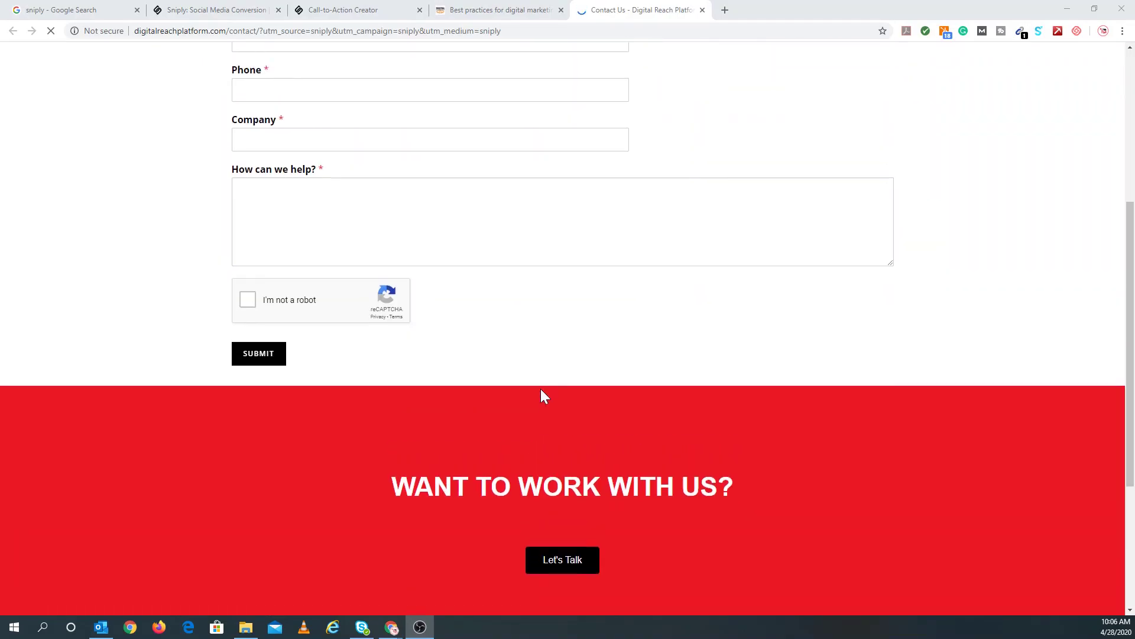
{"action": "left_click", "coordinate": [255, 9]}
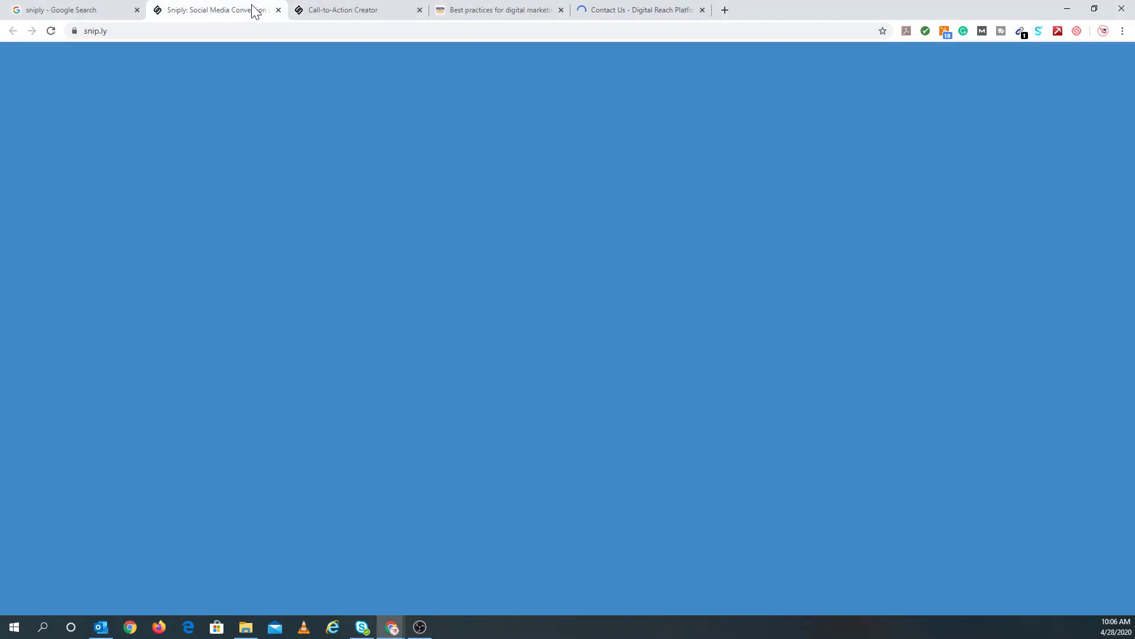
{"action": "left_click", "coordinate": [320, 9]}
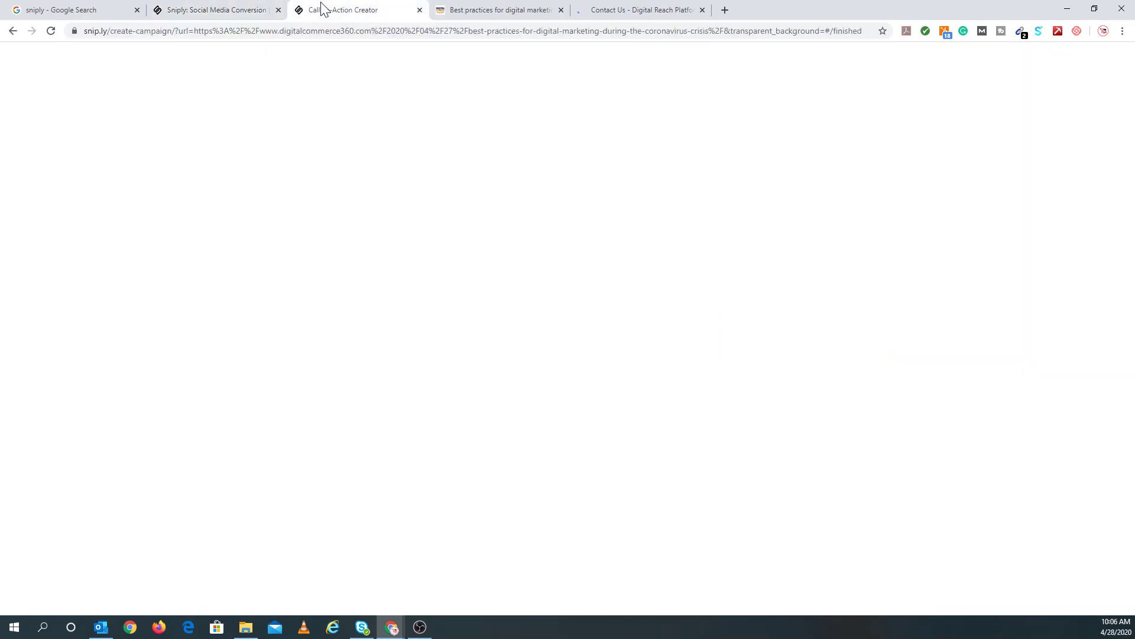
{"action": "left_click", "coordinate": [365, 62]}
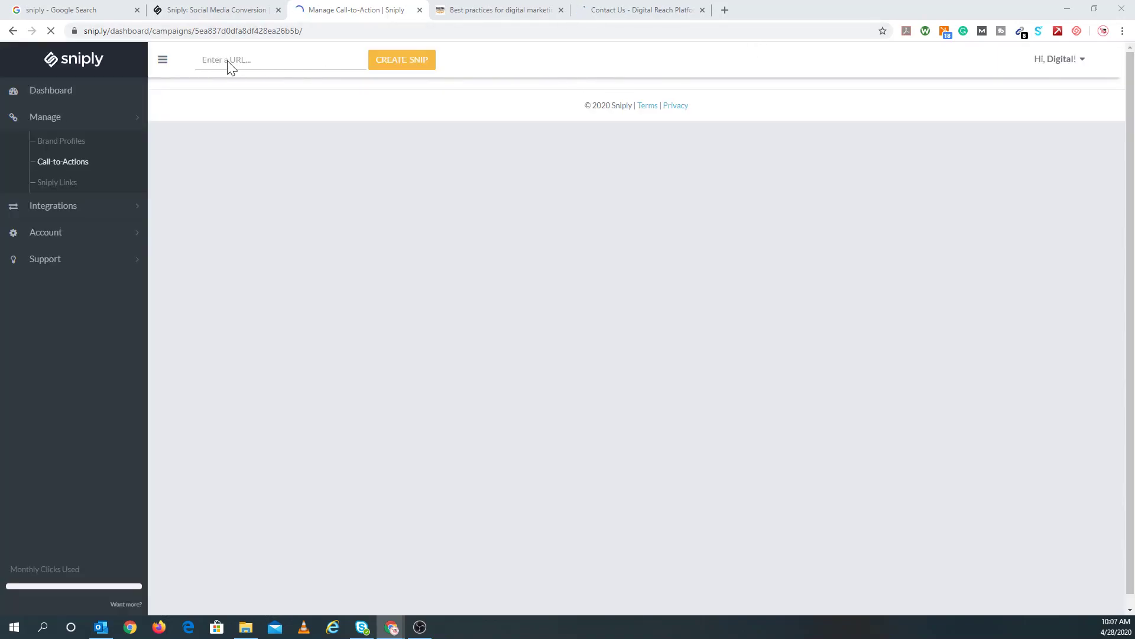
{"action": "left_click", "coordinate": [229, 61]}
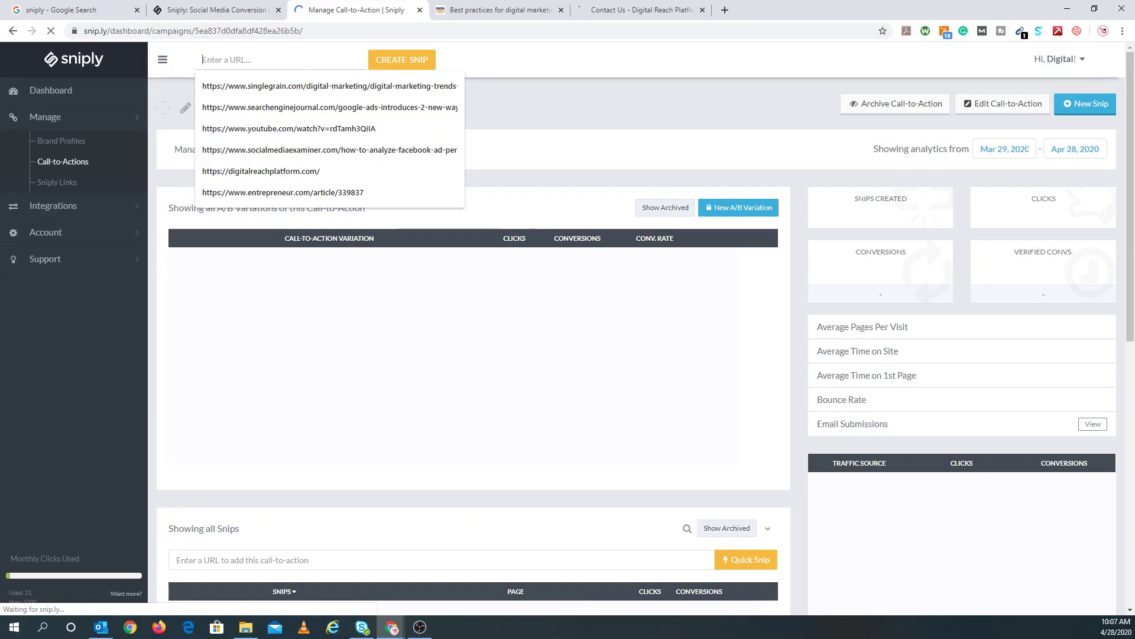
{"action": "key", "text": "ctrl+v"}
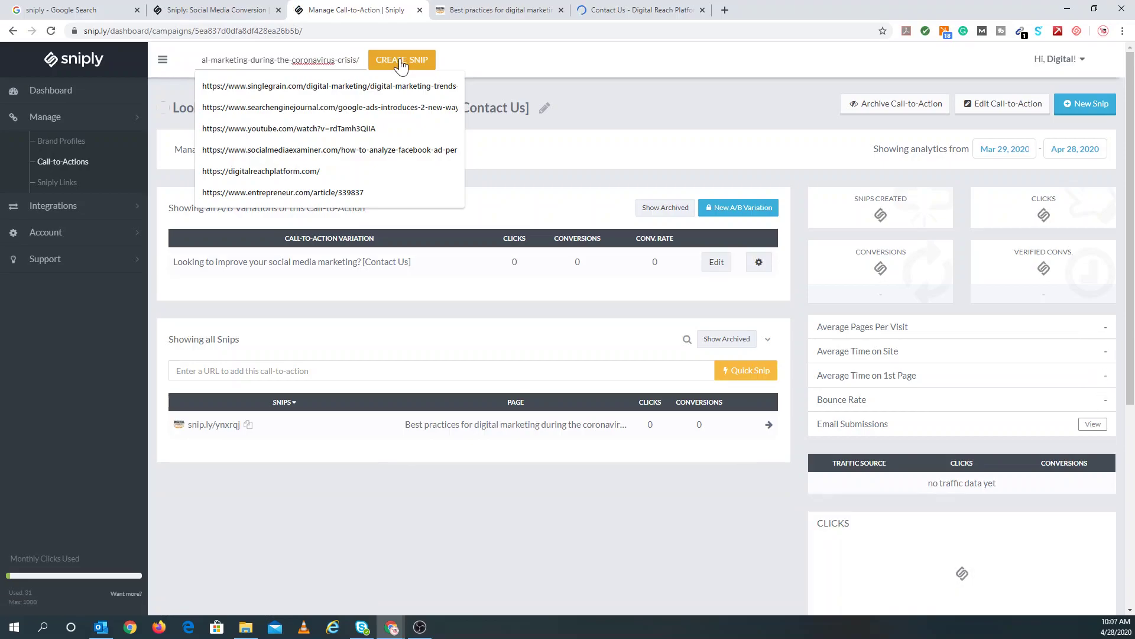
{"action": "left_click", "coordinate": [421, 58]}
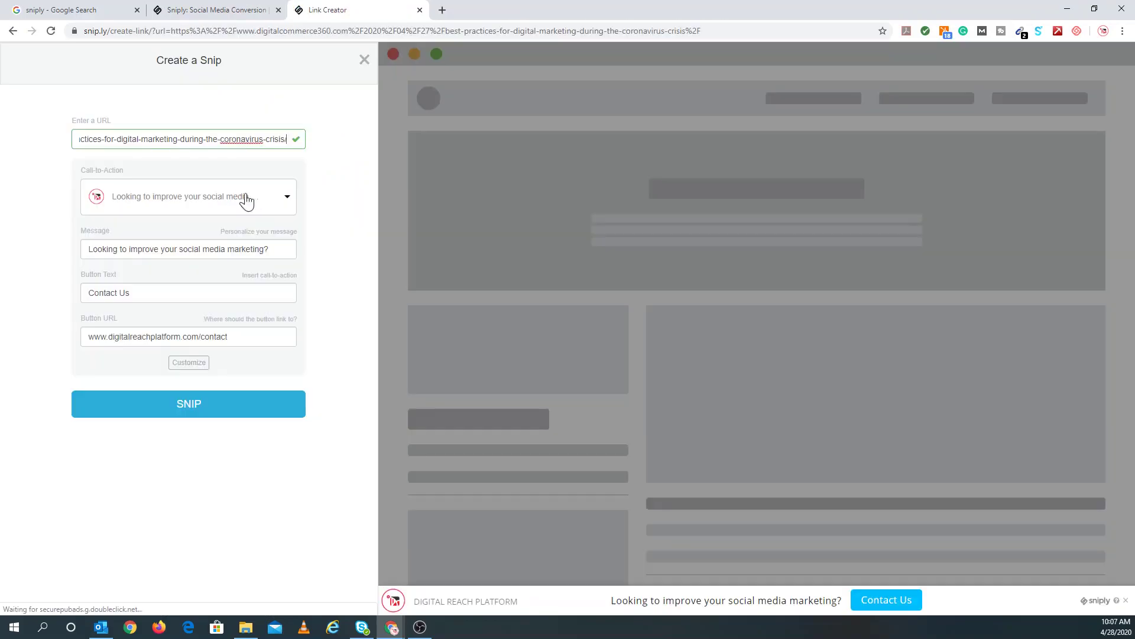
Choose the existing "Looking for help on your Facebook Ads?" call-to-action for the article and create the snip.
{"action": "left_click", "coordinate": [211, 210]}
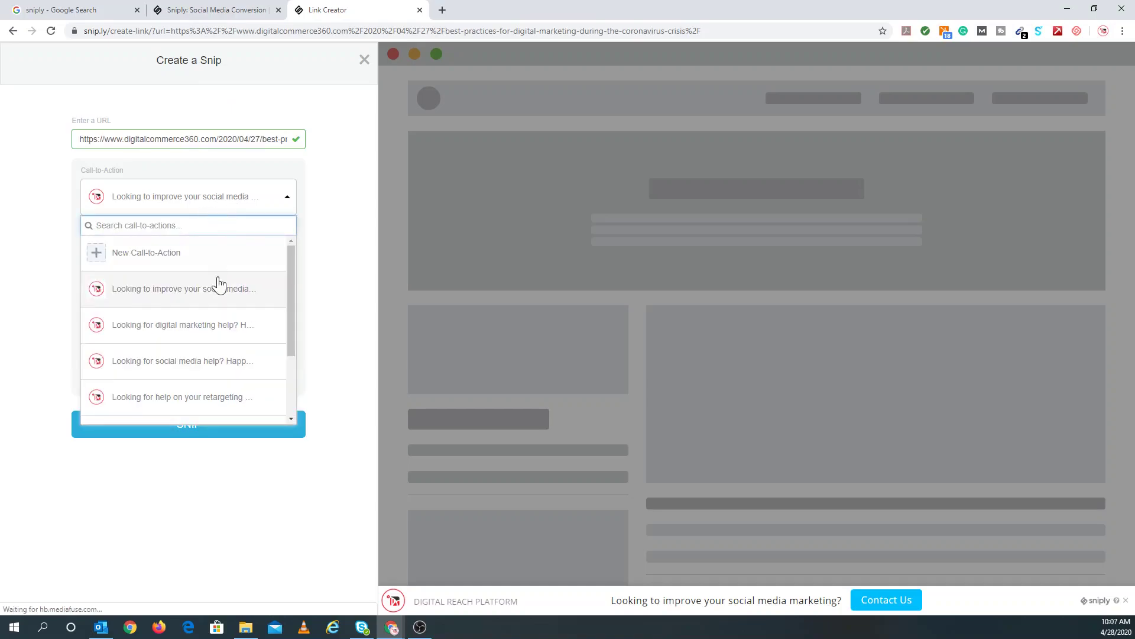
{"action": "left_click", "coordinate": [182, 330]}
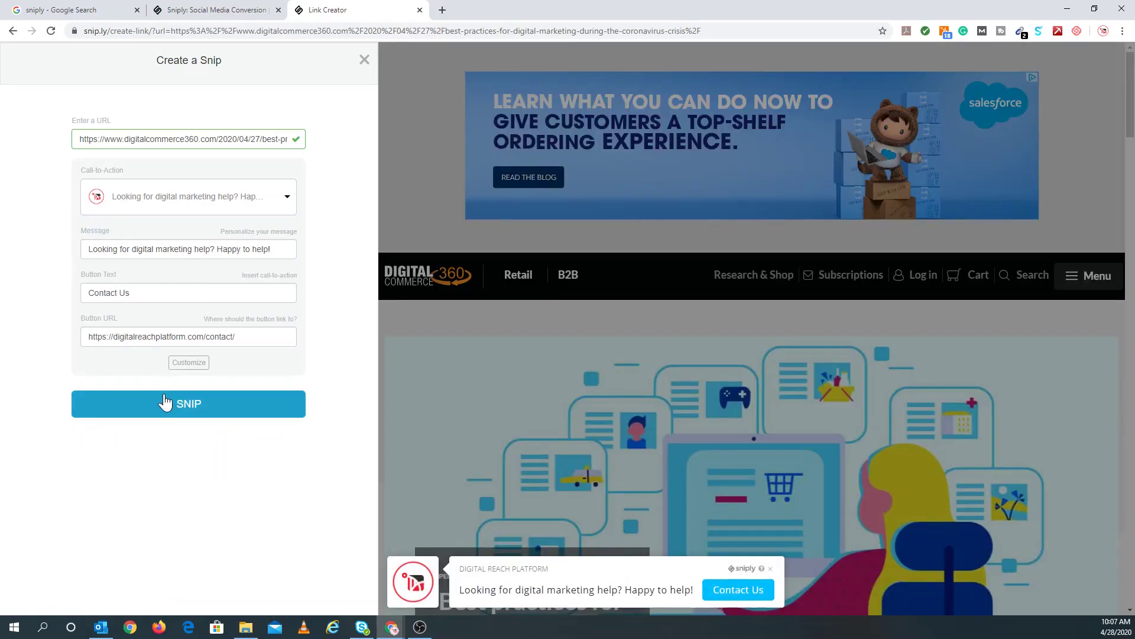
{"action": "left_click", "coordinate": [178, 196]}
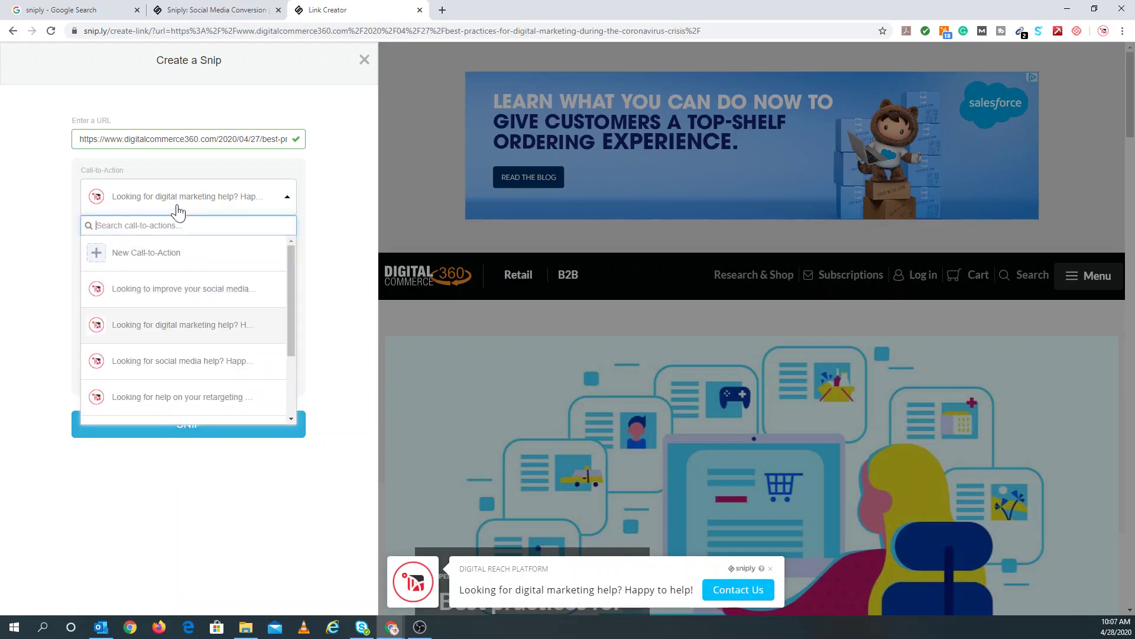
{"action": "scroll", "coordinate": [141, 321], "scroll_direction": "down", "scroll_amount": 1}
{"action": "left_click", "coordinate": [137, 335]}
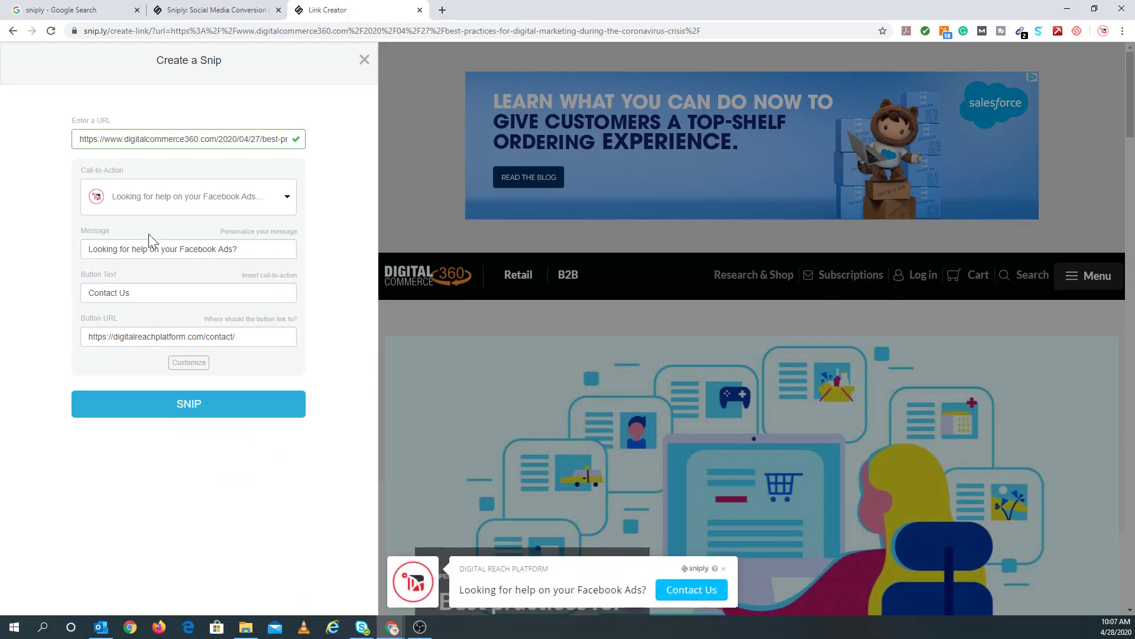
{"action": "left_click", "coordinate": [152, 406]}
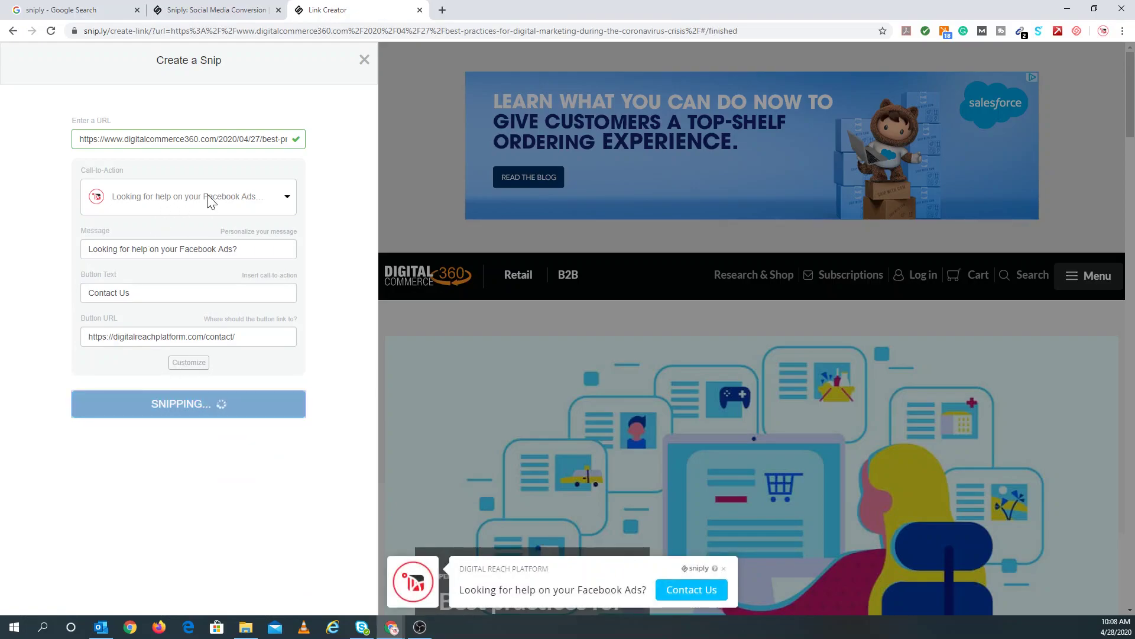